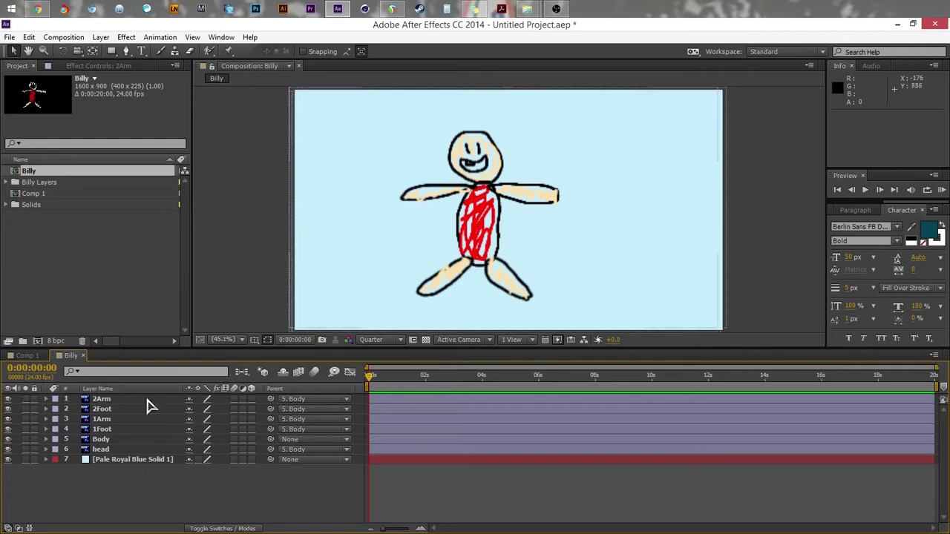
Select the 2Arm layer and zoom in to inspect Billy's chest up close
{"action": "left_click", "coordinate": [102, 400]}
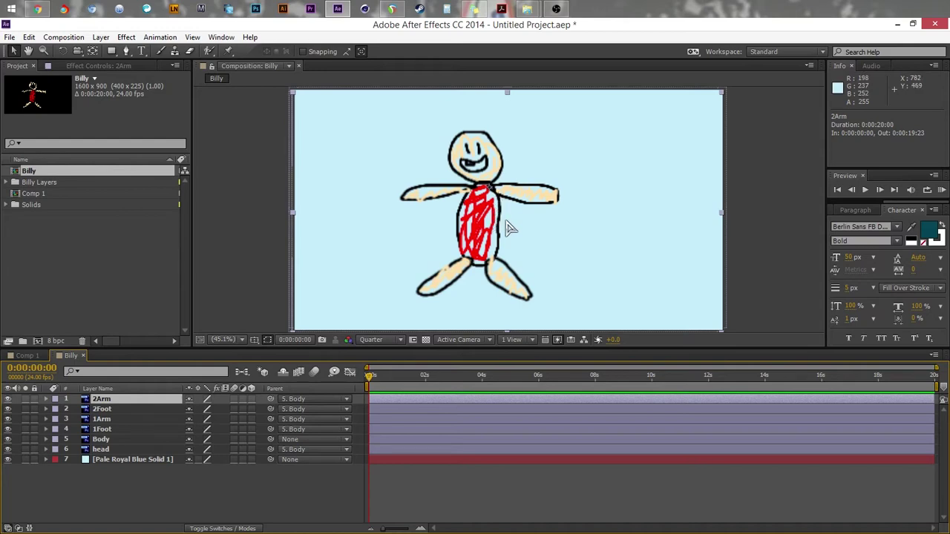
{"action": "scroll", "coordinate": [511, 233], "scroll_direction": "up", "scroll_amount": 1}
{"action": "scroll", "coordinate": [512, 233], "scroll_direction": "up", "scroll_amount": 2}
{"action": "scroll", "coordinate": [516, 236], "scroll_direction": "down", "scroll_amount": 2}
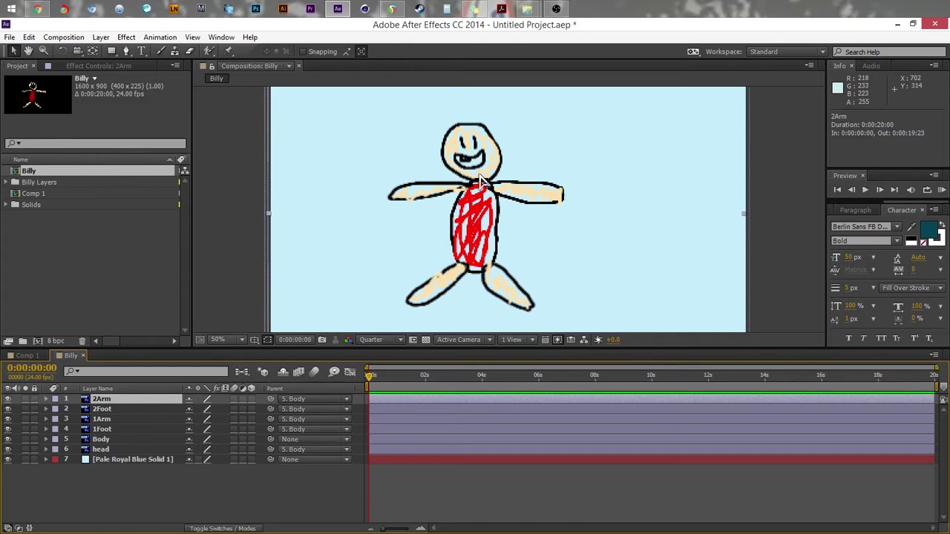
{"action": "scroll", "coordinate": [486, 241], "scroll_direction": "up", "scroll_amount": 2}
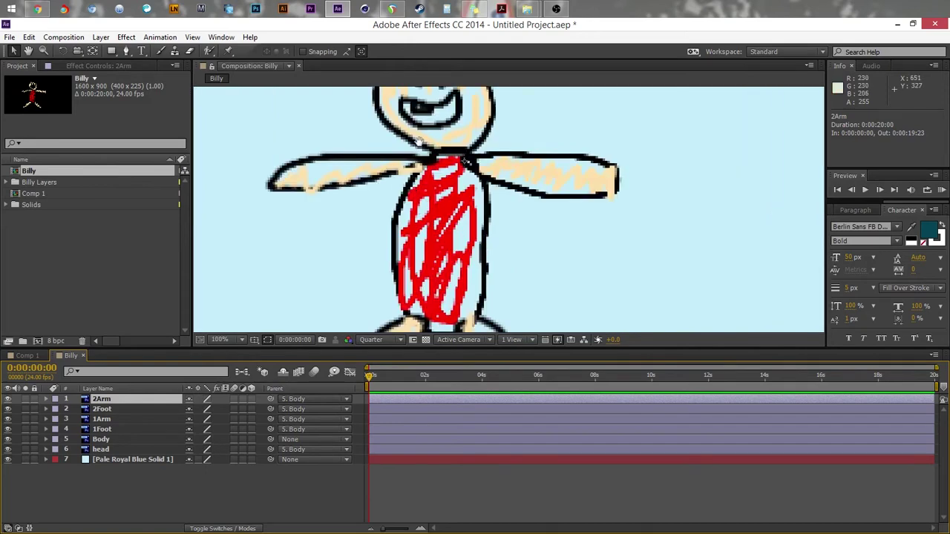
{"action": "scroll", "coordinate": [465, 160], "scroll_direction": "down", "scroll_amount": 1}
{"action": "scroll", "coordinate": [493, 201], "scroll_direction": "up", "scroll_amount": 1}
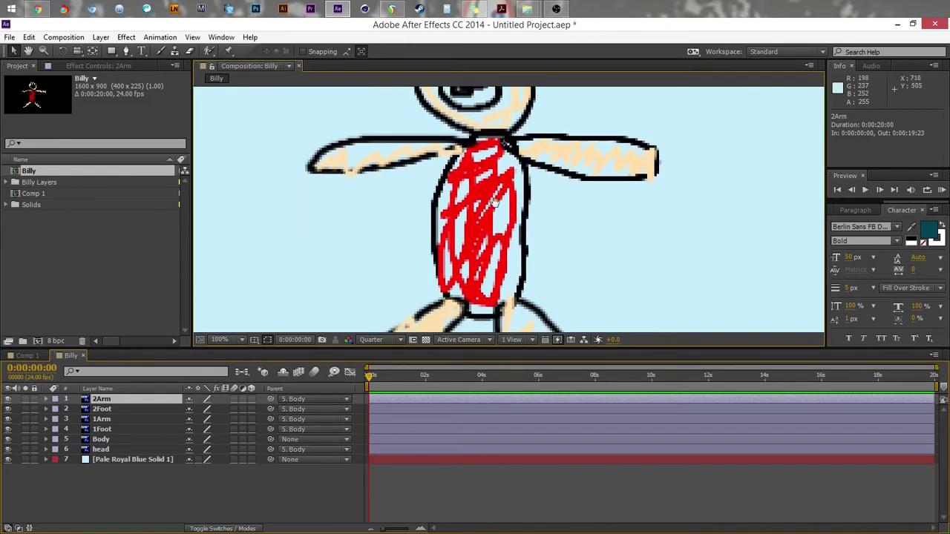
{"action": "left_click_drag", "start_coordinate": [493, 201], "coordinate": [488, 249]}
{"action": "scroll", "coordinate": [486, 255], "scroll_direction": "down", "scroll_amount": 2}
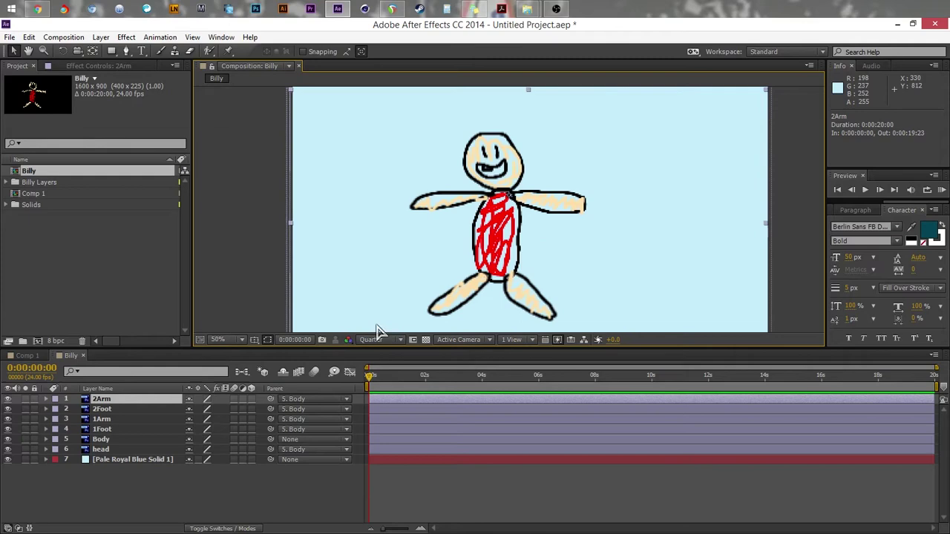
Move the Body layer's anchor point down to the hips with the Pan Behind tool
{"action": "left_click", "coordinate": [104, 441]}
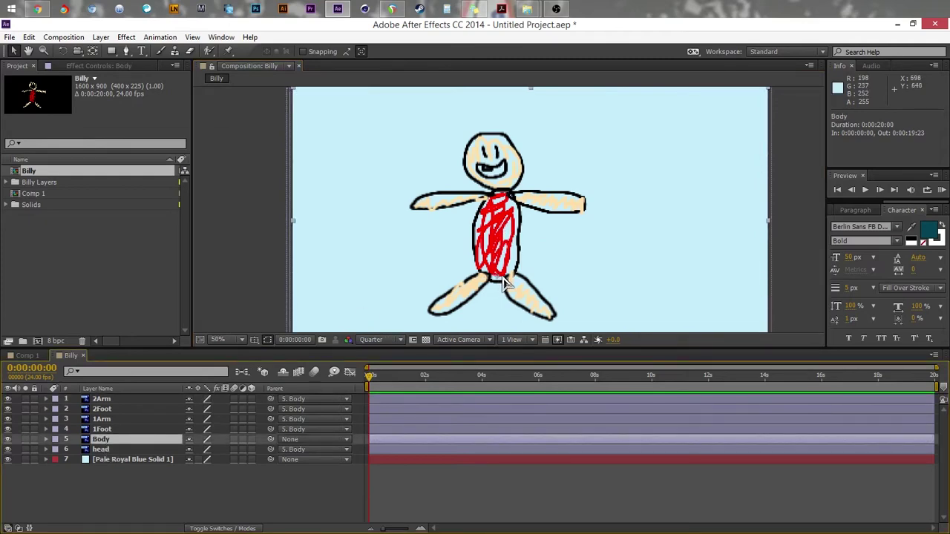
{"action": "scroll", "coordinate": [503, 284], "scroll_direction": "up", "scroll_amount": 3}
{"action": "scroll", "coordinate": [492, 265], "scroll_direction": "down", "scroll_amount": 2}
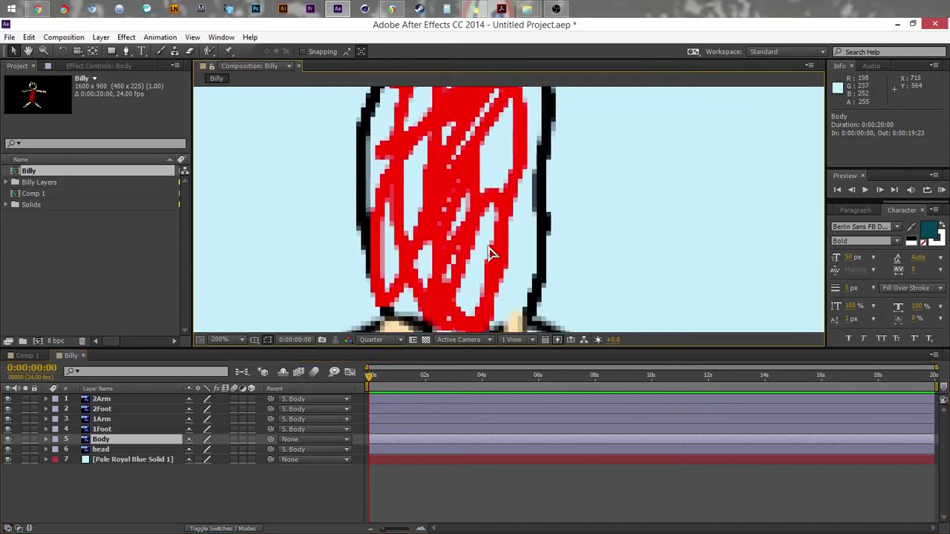
{"action": "scroll", "coordinate": [490, 254], "scroll_direction": "down", "scroll_amount": 2}
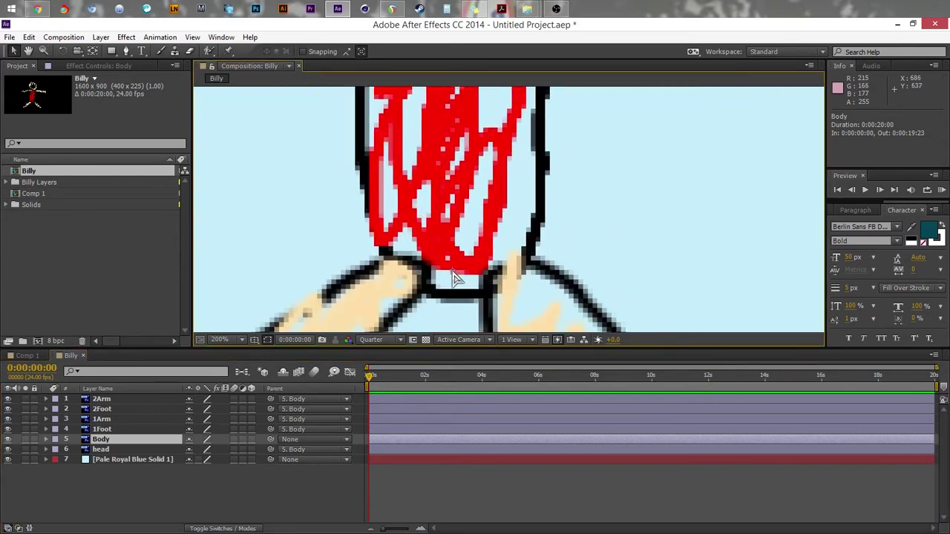
{"action": "left_click", "coordinate": [92, 52]}
{"action": "mouse_move", "coordinate": [454, 276]}
{"action": "left_mouse_down"}
{"action": "mouse_move", "coordinate": [464, 256]}
{"action": "mouse_move", "coordinate": [458, 283]}
{"action": "left_mouse_up"}
{"action": "key", "text": "Return"}
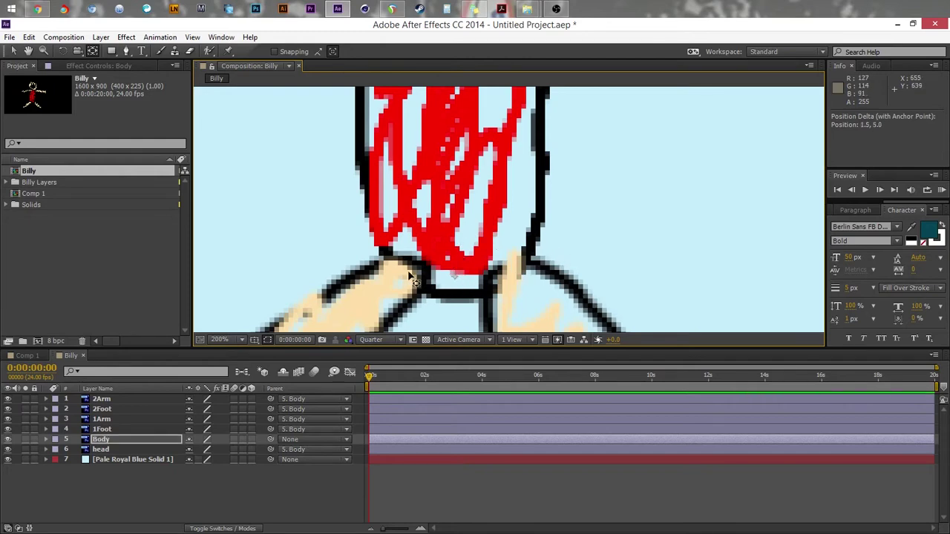
Check the 1Foot, 2Foot, 1Arm and 2Arm layers while panning around the figure
{"action": "left_click_drag", "start_coordinate": [396, 271], "coordinate": [398, 131]}
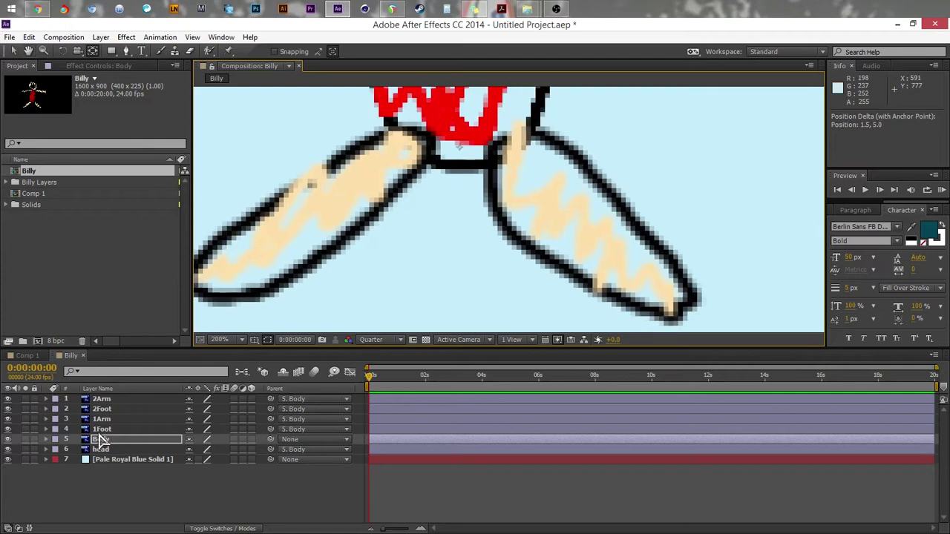
{"action": "left_click", "coordinate": [100, 430]}
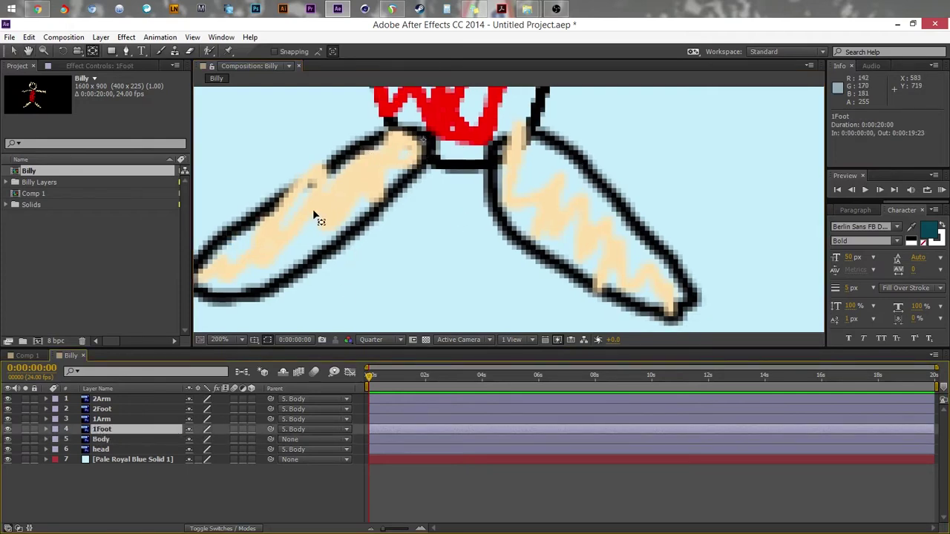
{"action": "left_click", "coordinate": [103, 410]}
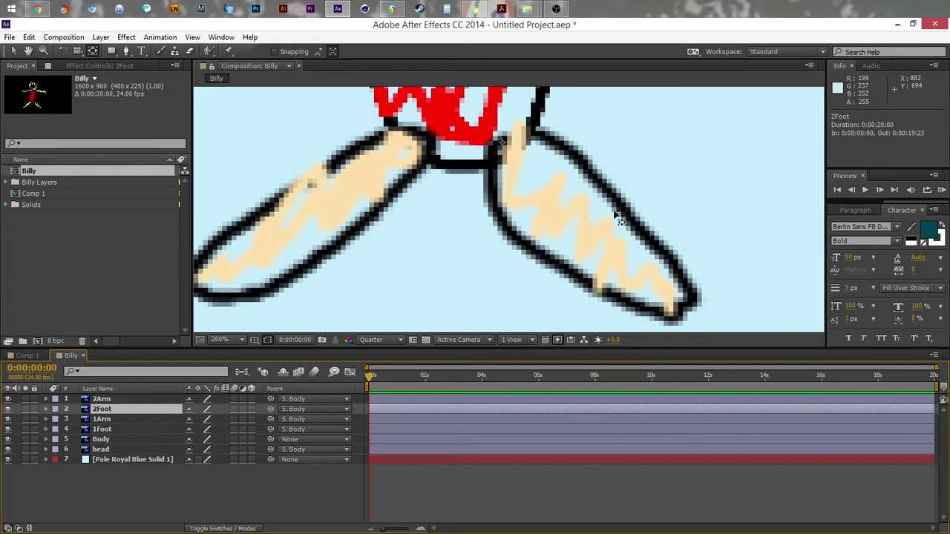
{"action": "left_click_drag", "start_coordinate": [578, 124], "coordinate": [565, 235]}
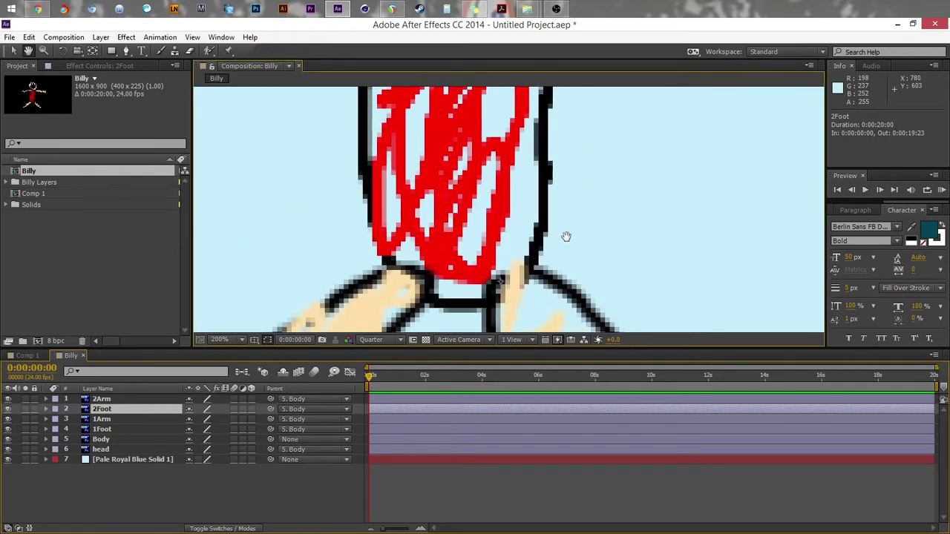
{"action": "left_click_drag", "start_coordinate": [545, 200], "coordinate": [623, 412]}
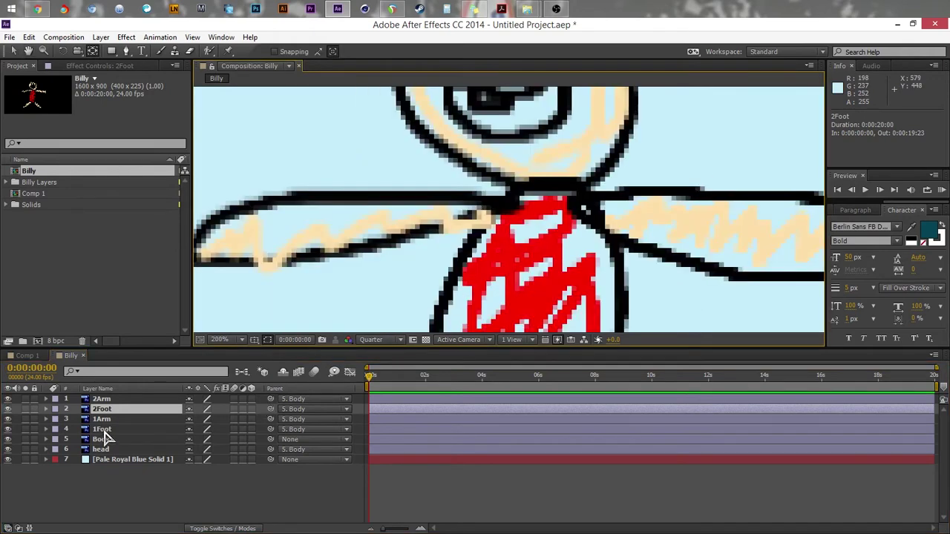
{"action": "left_click", "coordinate": [104, 428]}
{"action": "left_click", "coordinate": [102, 419]}
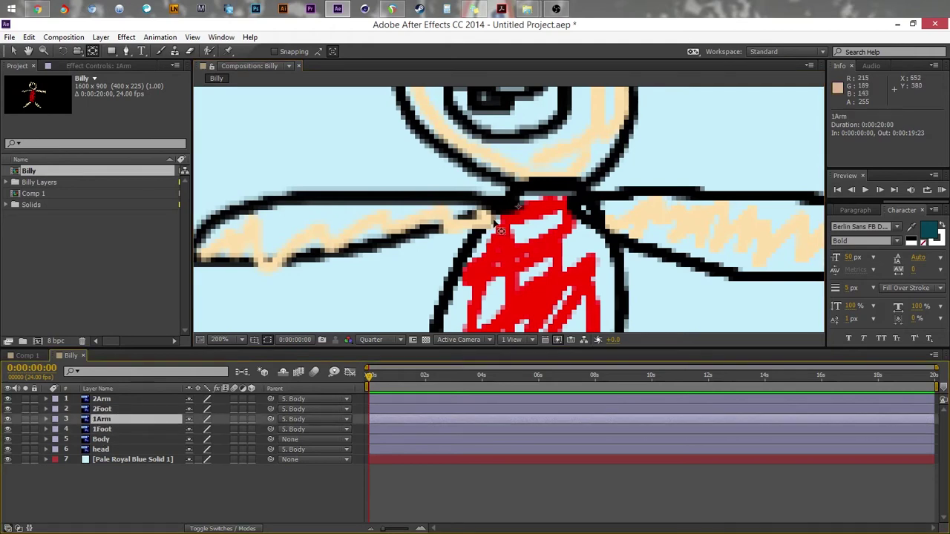
{"action": "left_click", "coordinate": [104, 399]}
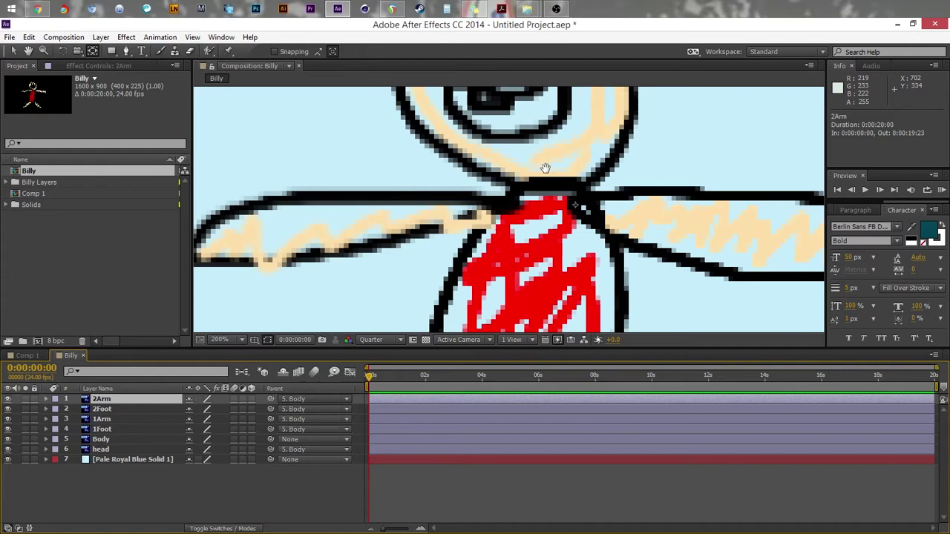
{"action": "left_click_drag", "start_coordinate": [543, 190], "coordinate": [535, 294]}
{"action": "scroll", "coordinate": [533, 291], "scroll_direction": "down", "scroll_amount": 2}
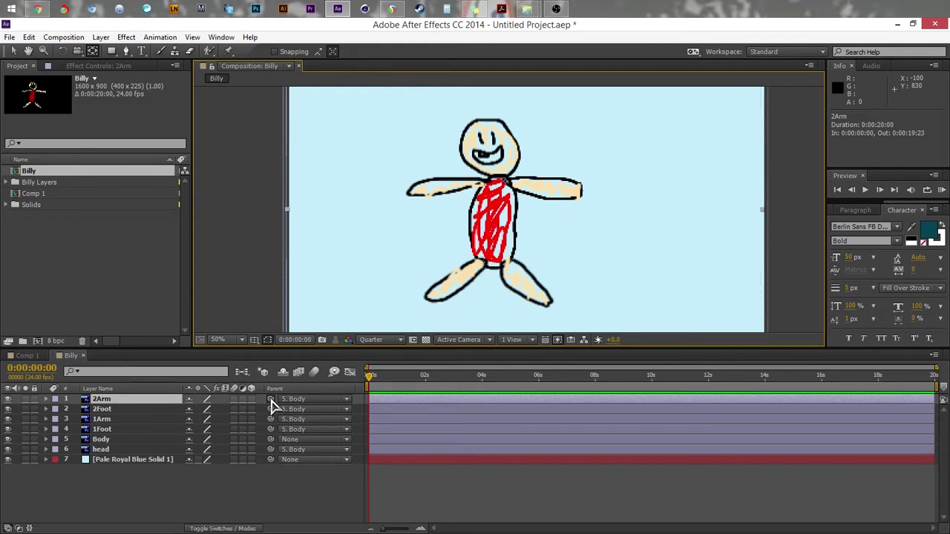
{"action": "left_click_drag", "start_coordinate": [270, 399], "coordinate": [115, 442]}
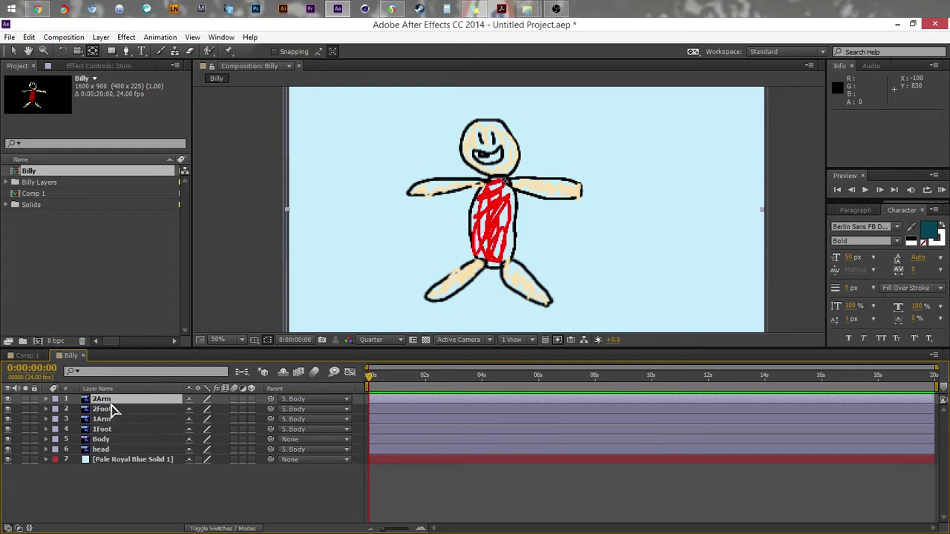
{"action": "key", "text": "r"}
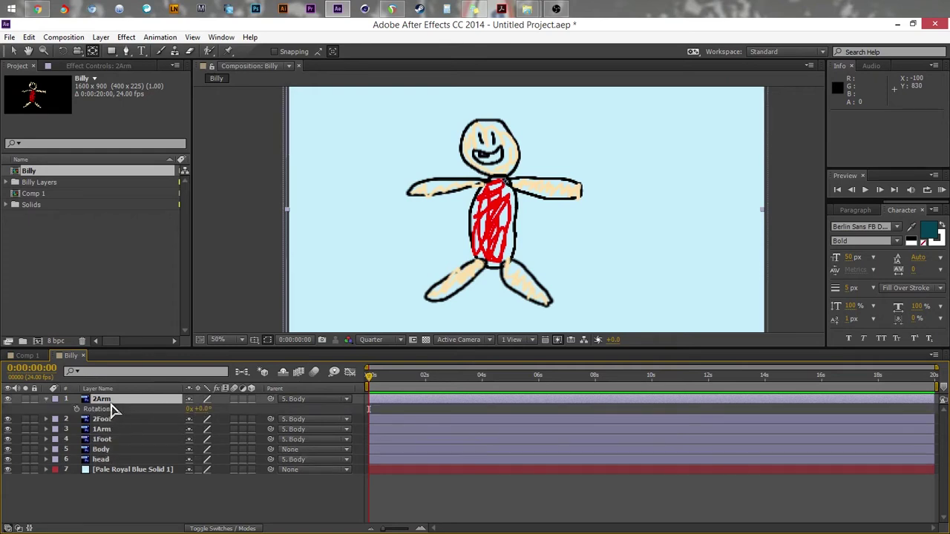
{"action": "left_click_drag", "start_coordinate": [214, 409], "coordinate": [254, 418]}
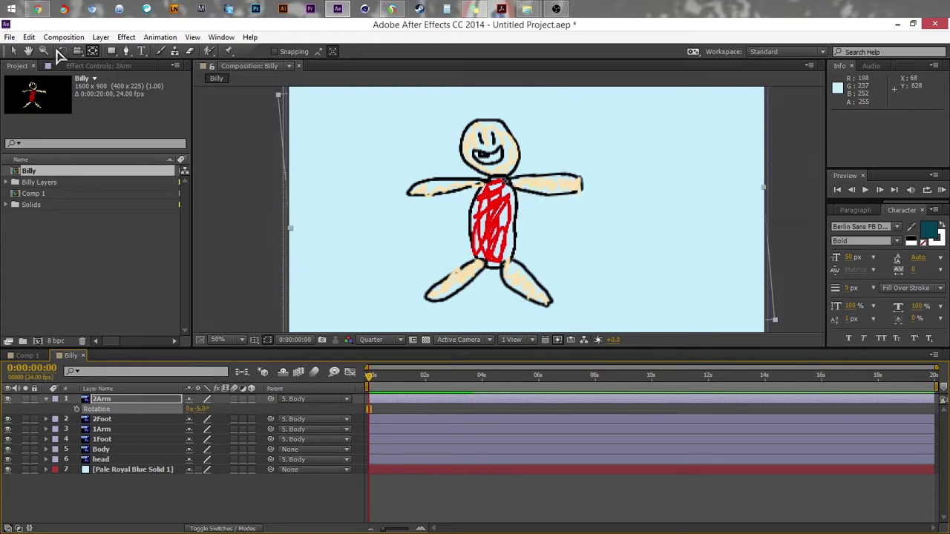
{"action": "left_click", "coordinate": [28, 37]}
{"action": "left_click", "coordinate": [39, 52]}
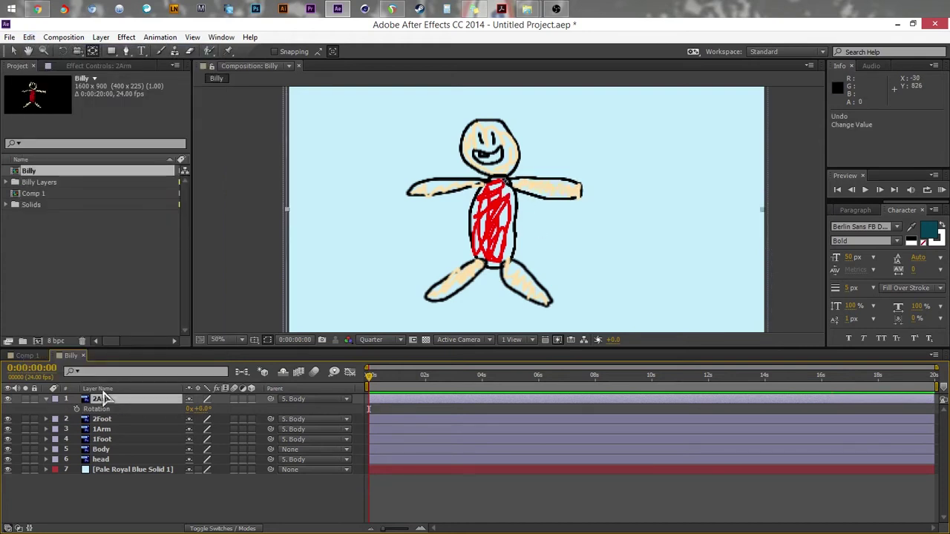
Pin the arm at its shoulder and hand, then bend it by moving the hand pin
{"action": "left_click", "coordinate": [49, 405]}
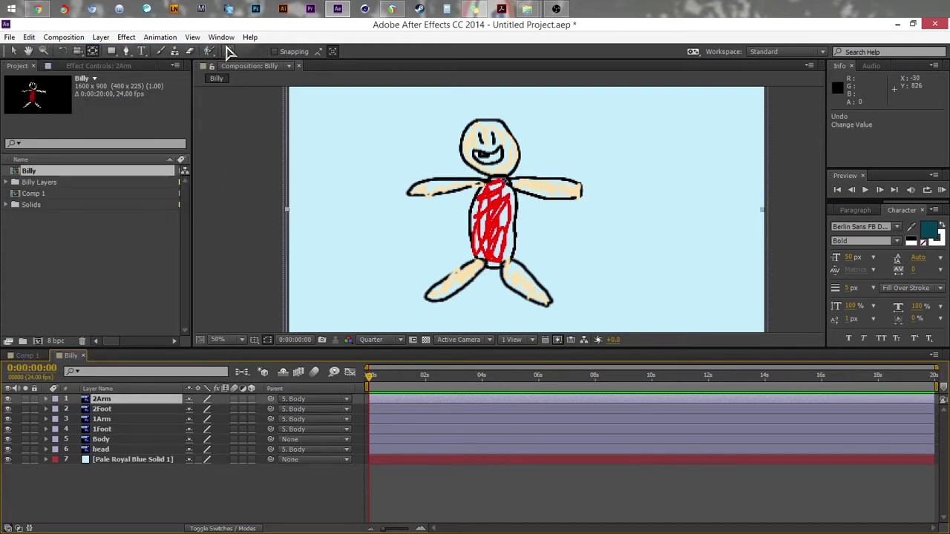
{"action": "left_click", "coordinate": [227, 50]}
{"action": "left_click", "coordinate": [505, 181]}
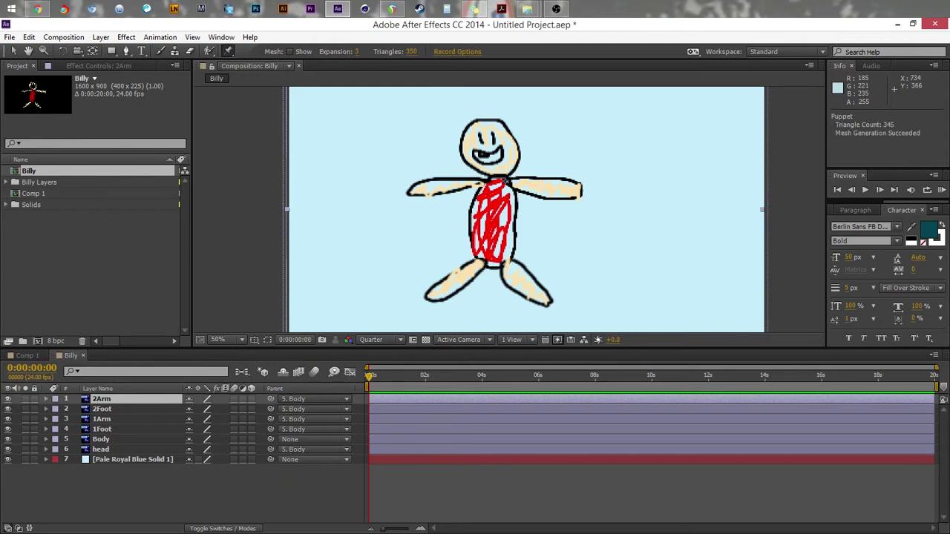
{"action": "left_click", "coordinate": [574, 192]}
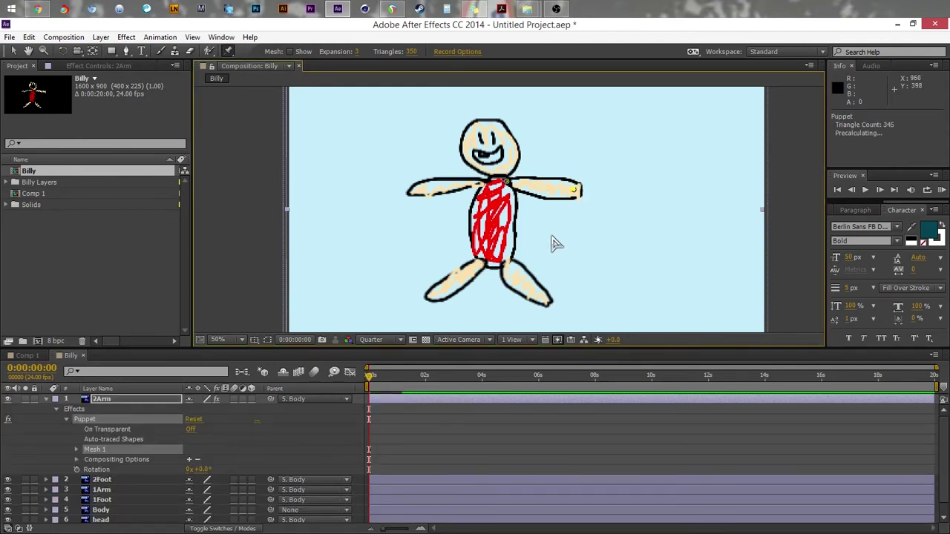
{"action": "left_click", "coordinate": [575, 192]}
{"action": "left_click_drag", "start_coordinate": [575, 192], "coordinate": [566, 216]}
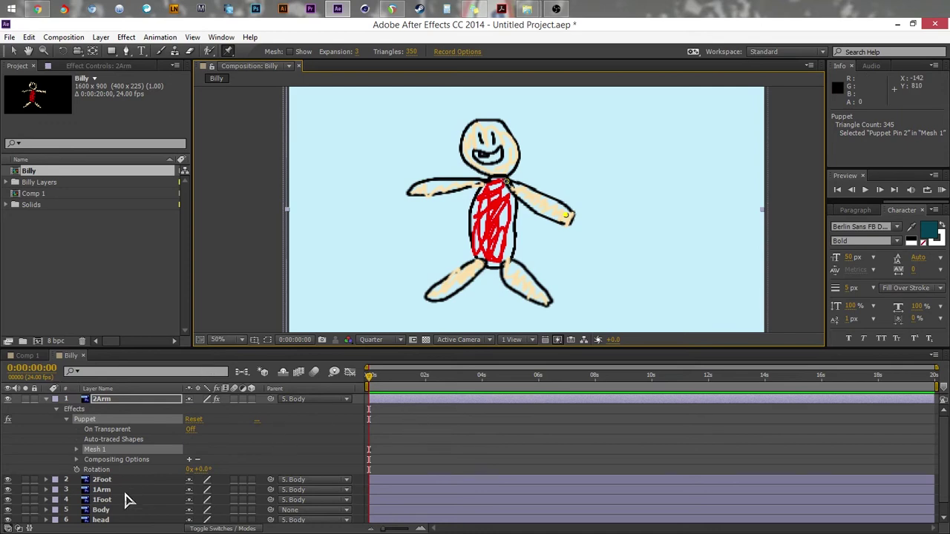
Pin the Body at neck and bottom, then drag the neck pin down
{"action": "left_click", "coordinate": [104, 511]}
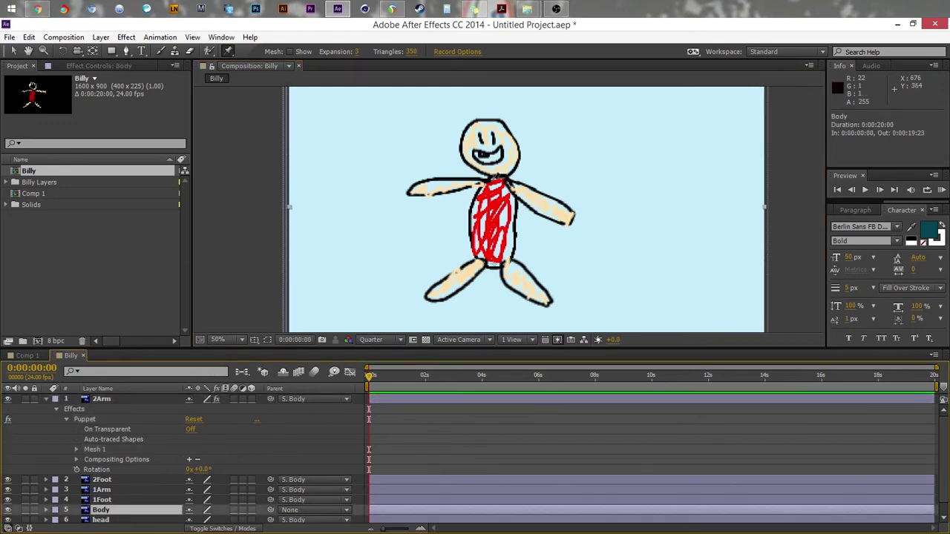
{"action": "left_click", "coordinate": [495, 181]}
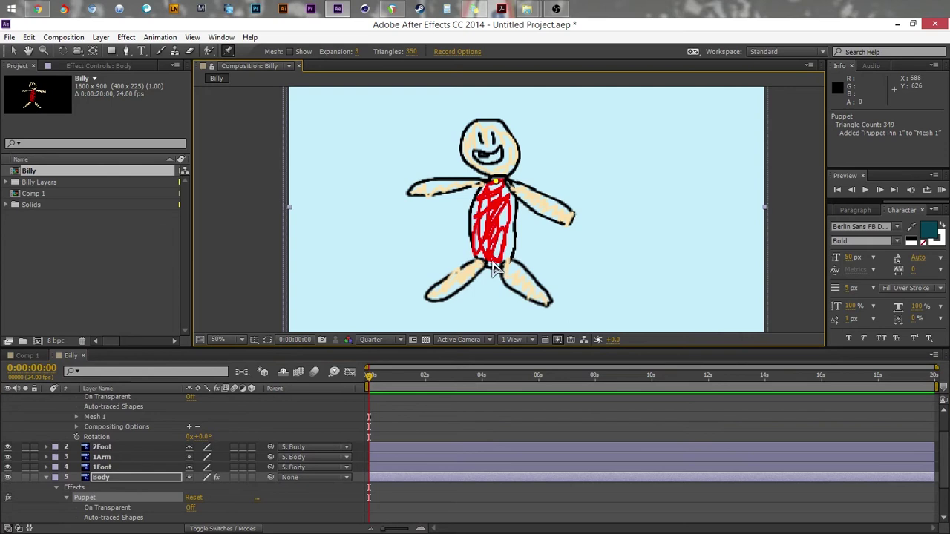
{"action": "left_click", "coordinate": [493, 263]}
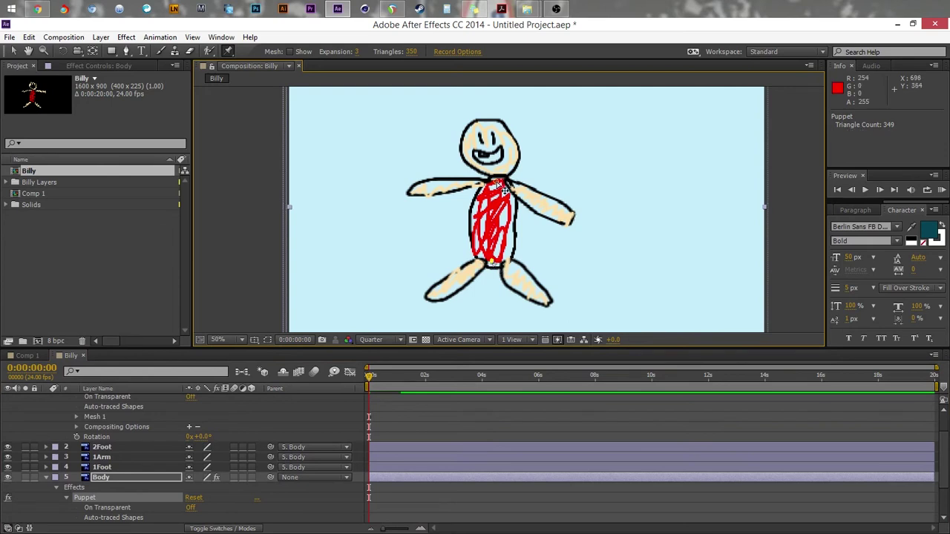
{"action": "left_click_drag", "start_coordinate": [503, 186], "coordinate": [545, 245]}
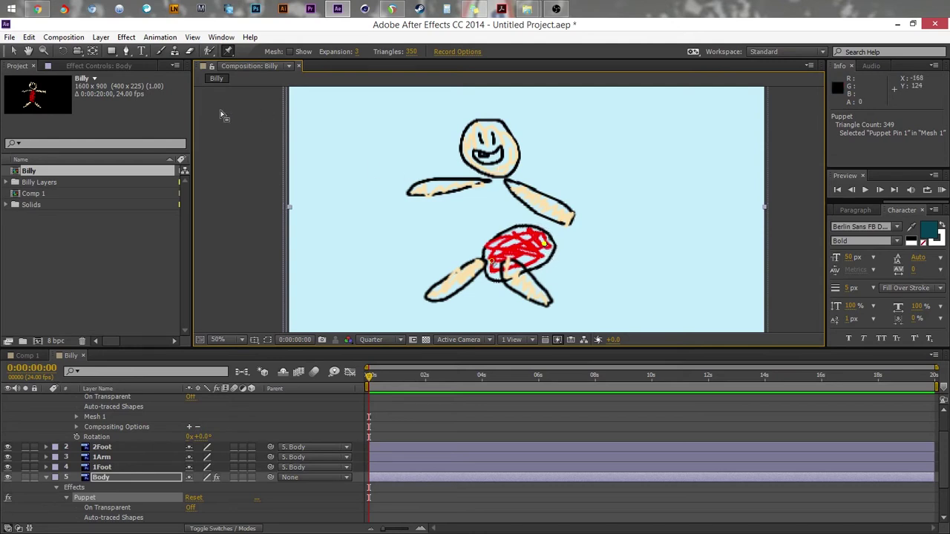
Delete the Puppet effects from the Body and 2Arm layers
{"action": "left_click", "coordinate": [88, 497]}
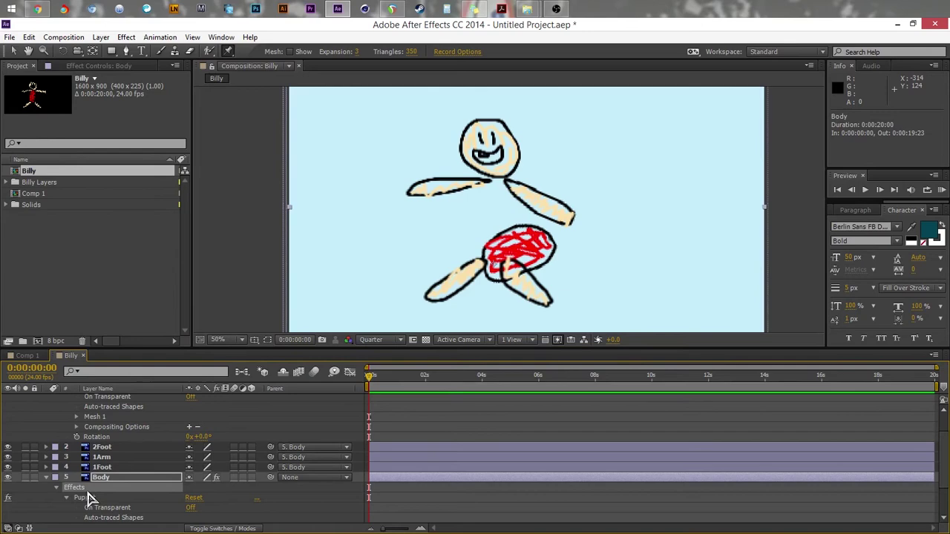
{"action": "key", "text": "Delete"}
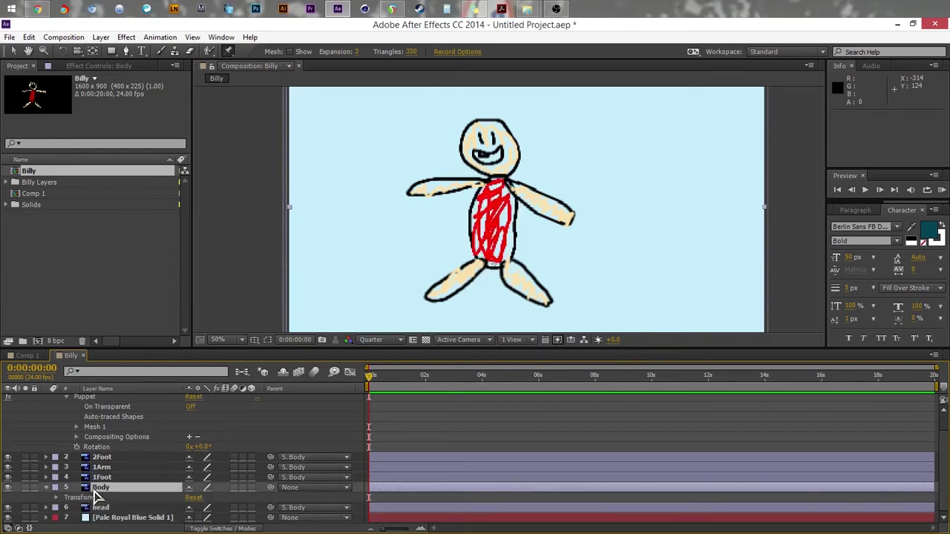
{"action": "left_click", "coordinate": [96, 403]}
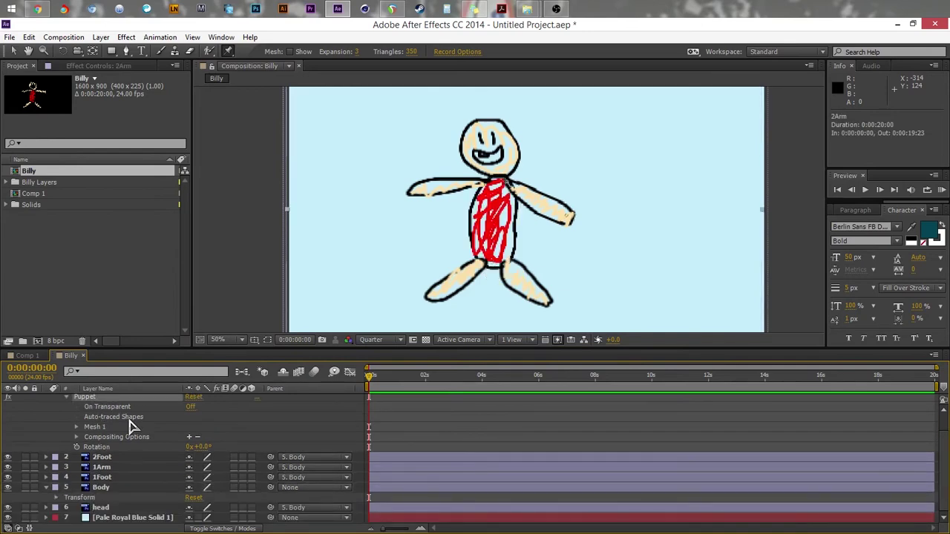
{"action": "scroll", "coordinate": [130, 428], "scroll_direction": "up", "scroll_amount": 1}
{"action": "key", "text": "Delete"}
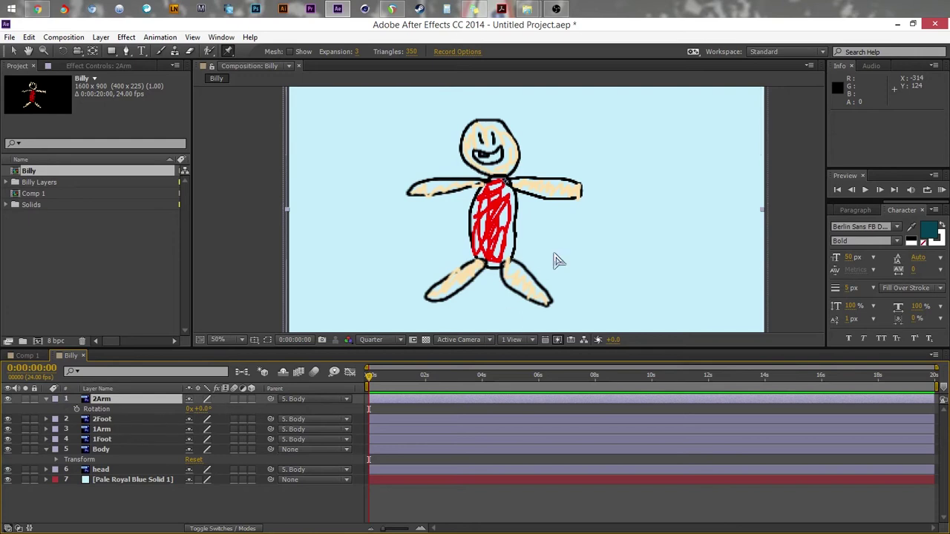
Collapse the Body and 2Arm properties and pan the view to centre the right arm
{"action": "left_click", "coordinate": [46, 450]}
{"action": "left_click", "coordinate": [47, 401]}
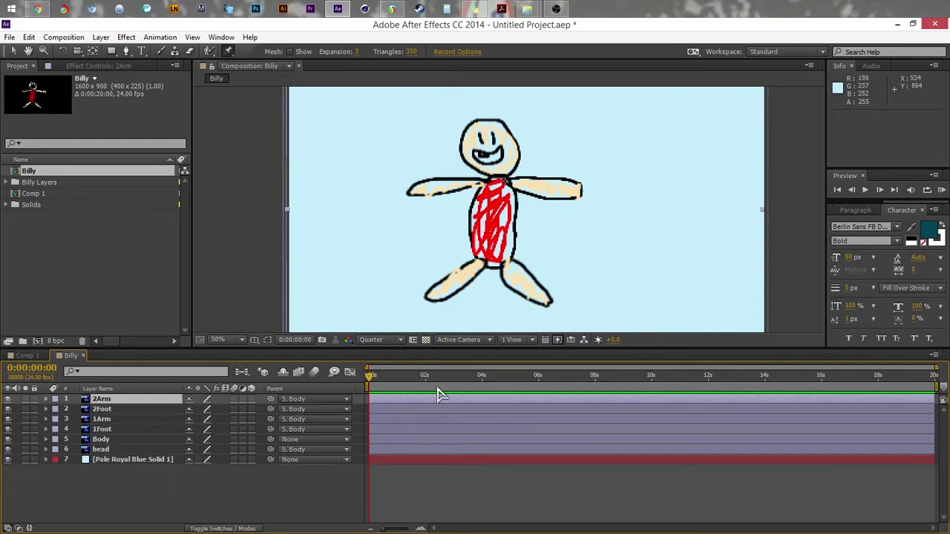
{"action": "scroll", "coordinate": [519, 214], "scroll_direction": "up", "scroll_amount": 4}
{"action": "key", "text": "h"}
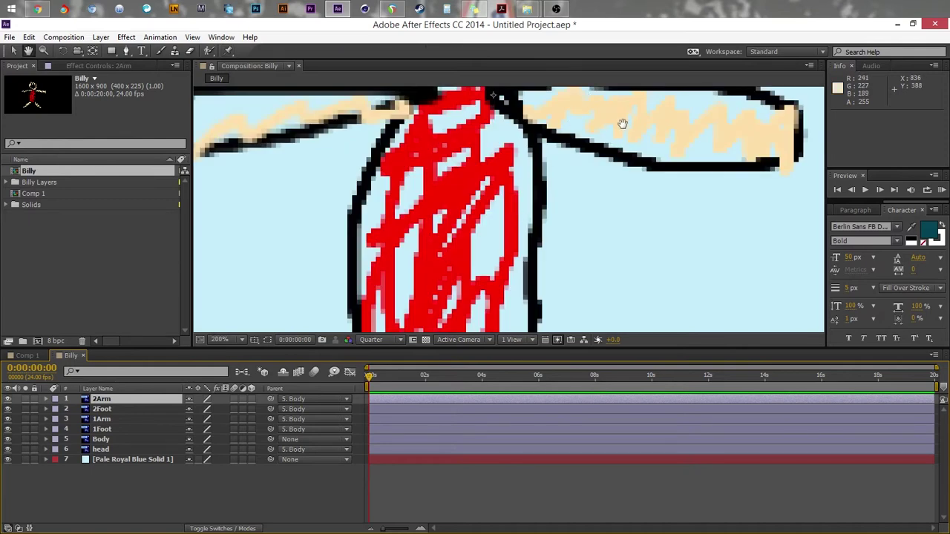
{"action": "left_click_drag", "start_coordinate": [621, 123], "coordinate": [551, 273]}
{"action": "key", "text": "ctrl+p"}
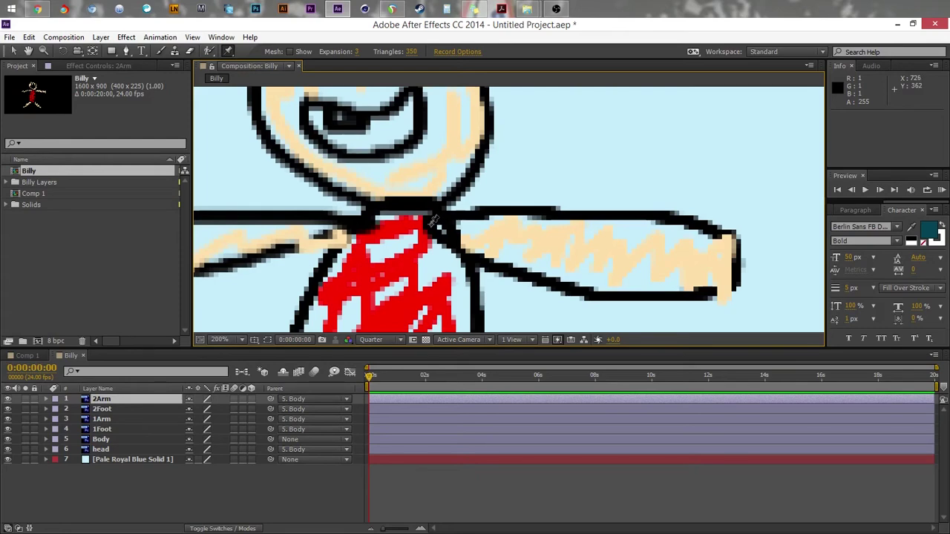
Place a puppet pin on the Body where the right arm meets the shoulder
{"action": "left_click", "coordinate": [103, 440]}
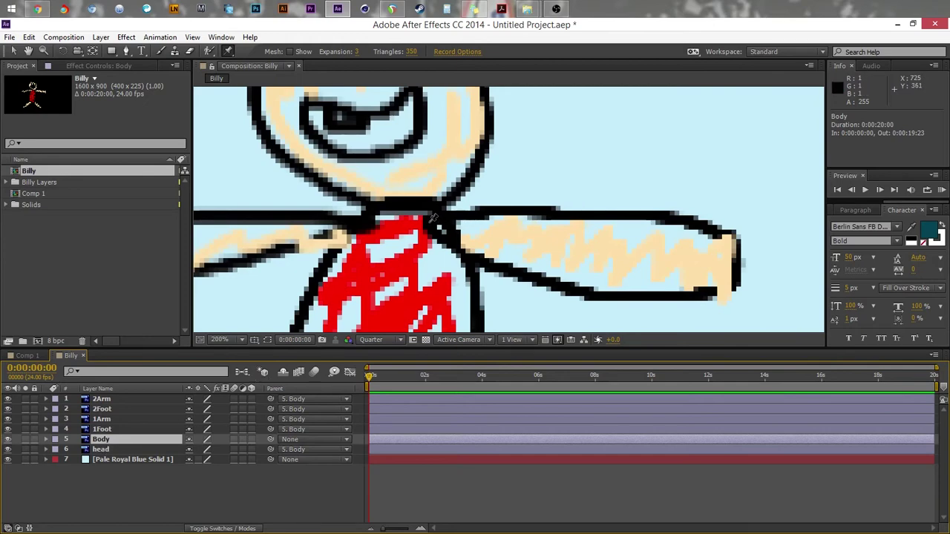
{"action": "left_click", "coordinate": [428, 222]}
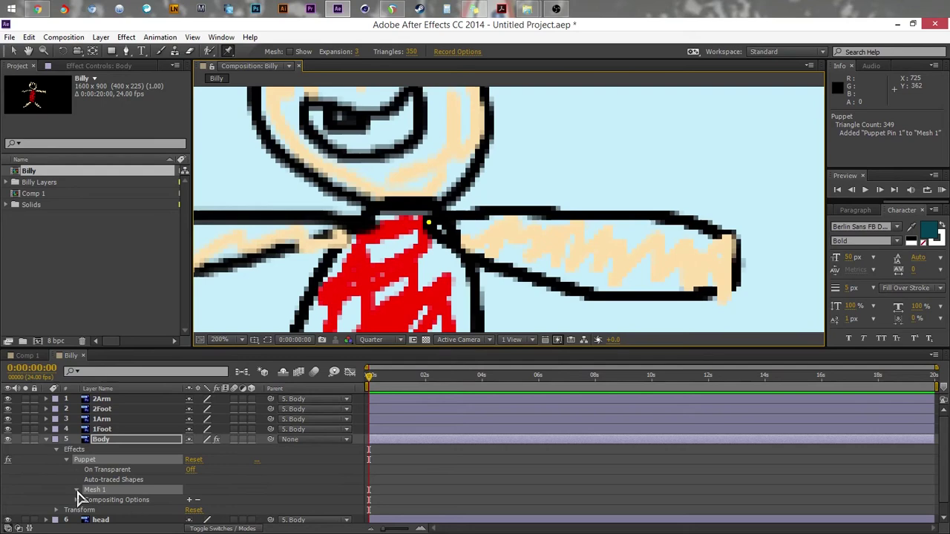
{"action": "left_click", "coordinate": [78, 491]}
{"action": "left_click", "coordinate": [87, 519]}
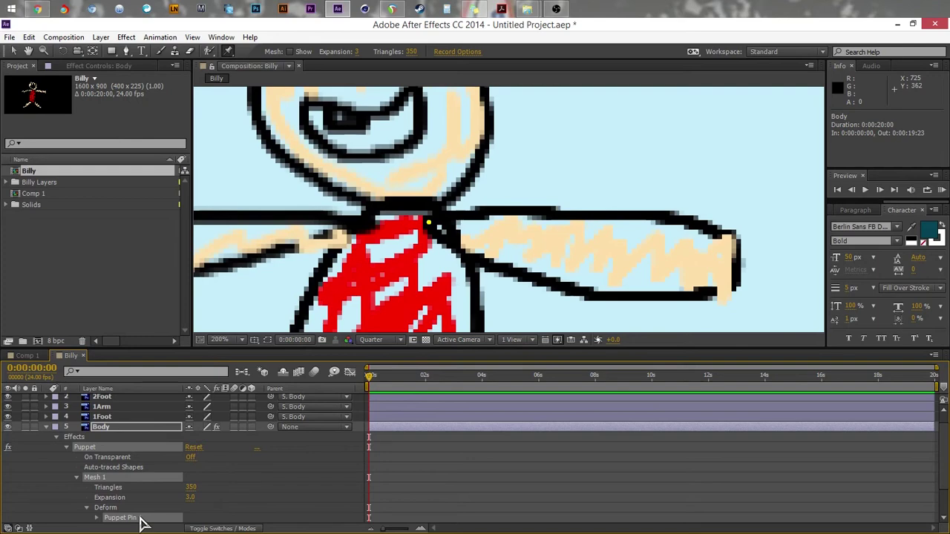
Rename Puppet Pin 1 to 2Arm and reveal its Position
{"action": "key", "text": "Return"}
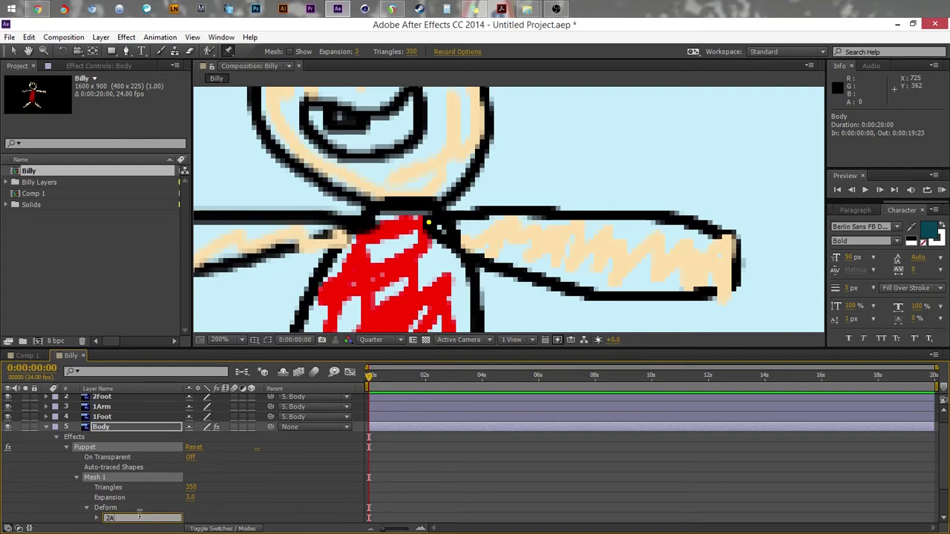
{"action": "type", "text": "2Arm"}
{"action": "key", "text": "Return"}
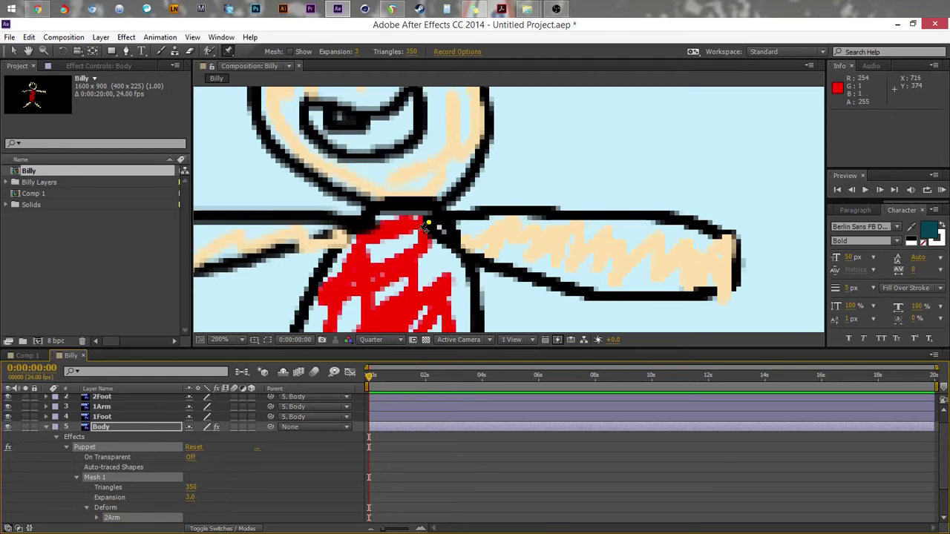
{"action": "left_click", "coordinate": [97, 518]}
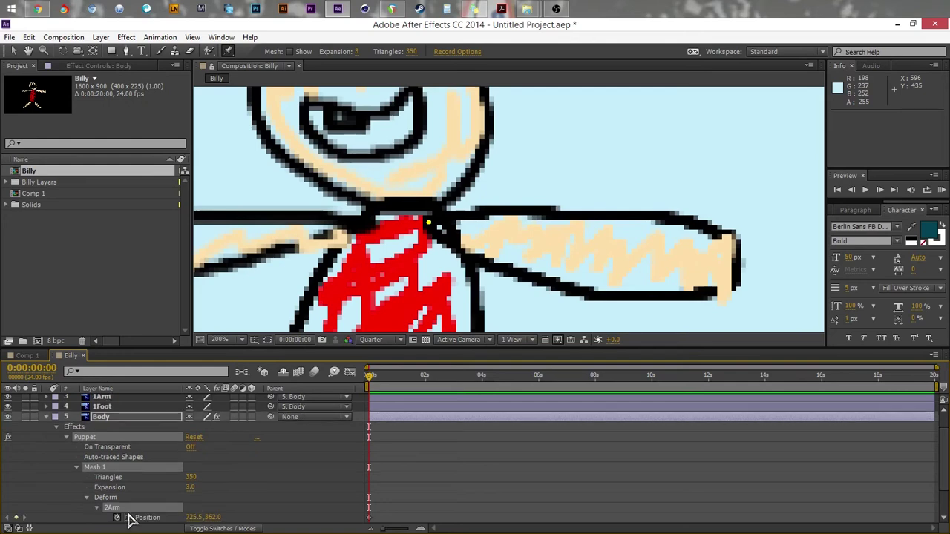
{"action": "key", "text": "h"}
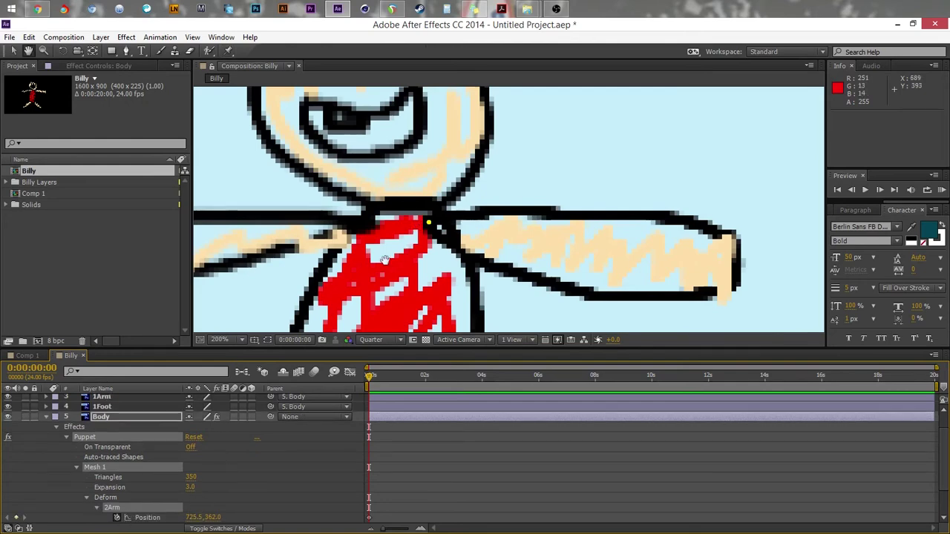
{"action": "left_click_drag", "start_coordinate": [385, 259], "coordinate": [384, 176]}
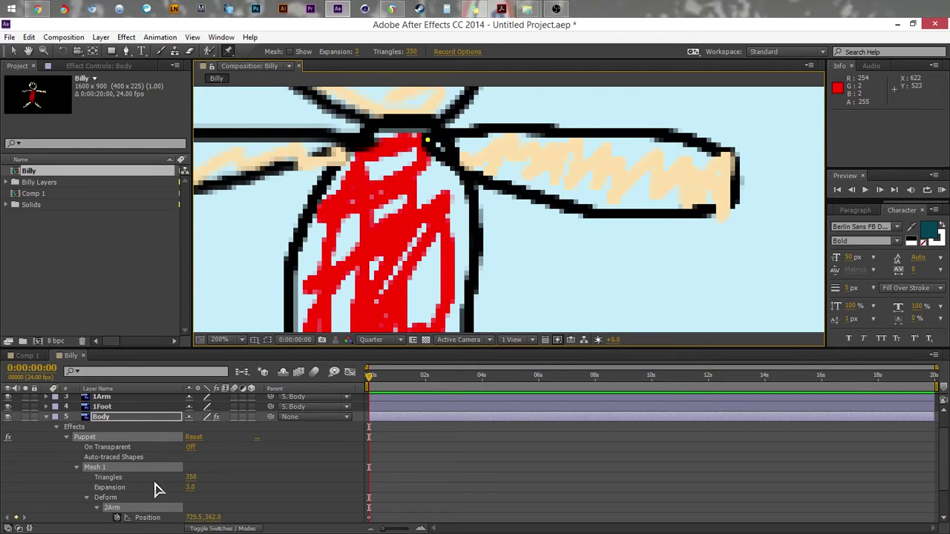
{"action": "scroll", "coordinate": [156, 489], "scroll_direction": "up", "scroll_amount": 1}
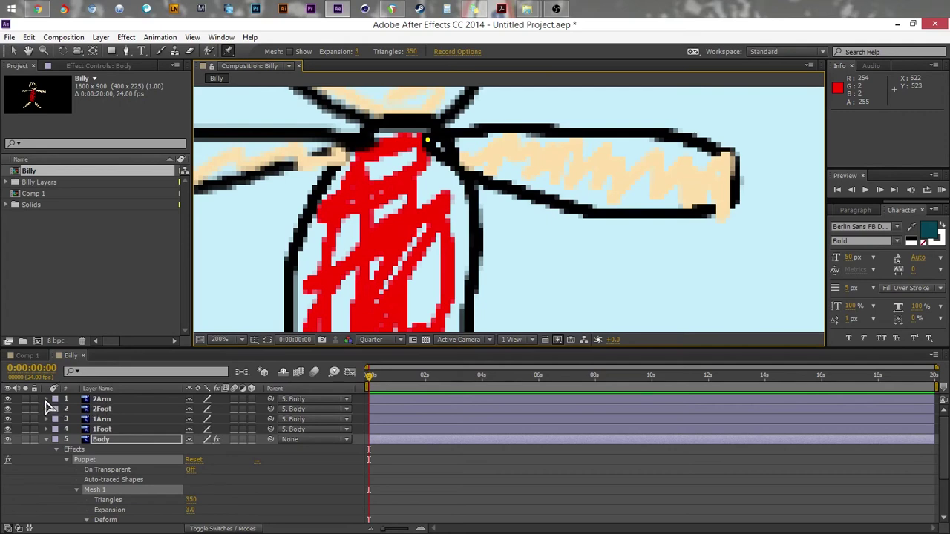
Link 2Arm's Position by expression to Body > Puppet > Mesh 1 > Deform > 2Arm > Position
{"action": "left_click", "coordinate": [101, 400]}
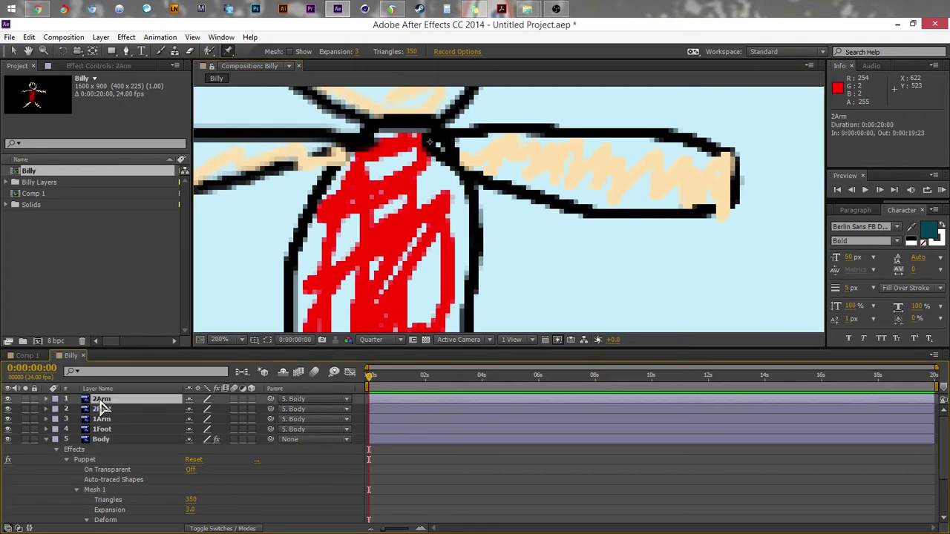
{"action": "key", "text": "p"}
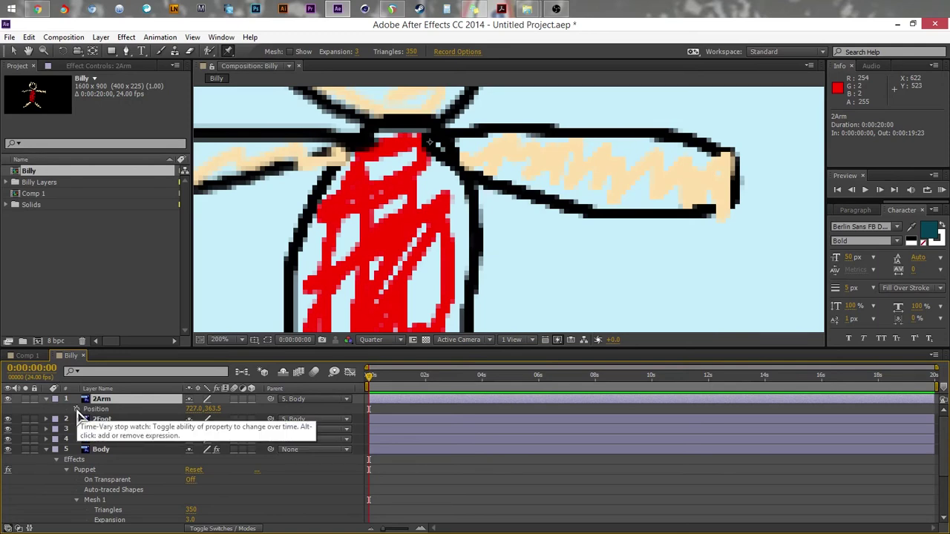
{"action": "left_click", "coordinate": [77, 410], "text": "alt"}
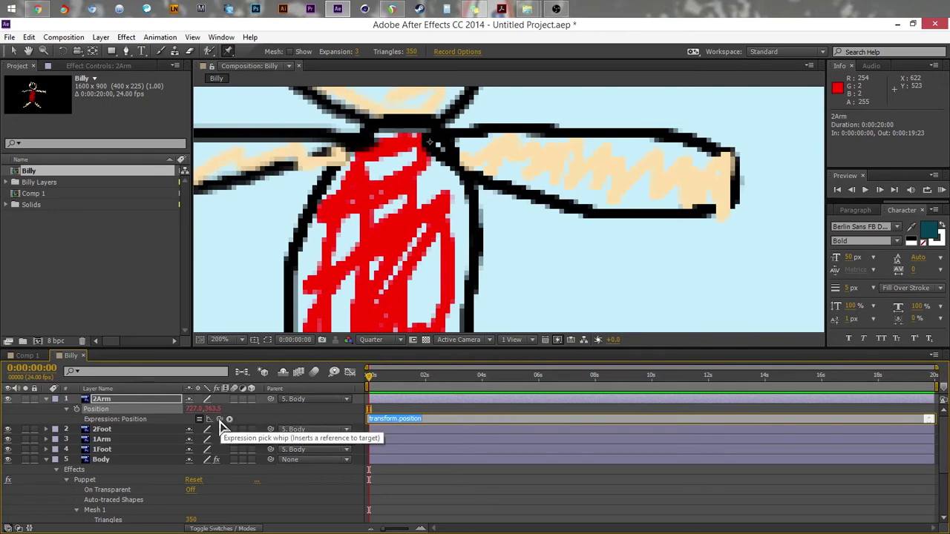
{"action": "left_click_drag", "start_coordinate": [219, 420], "coordinate": [149, 488]}
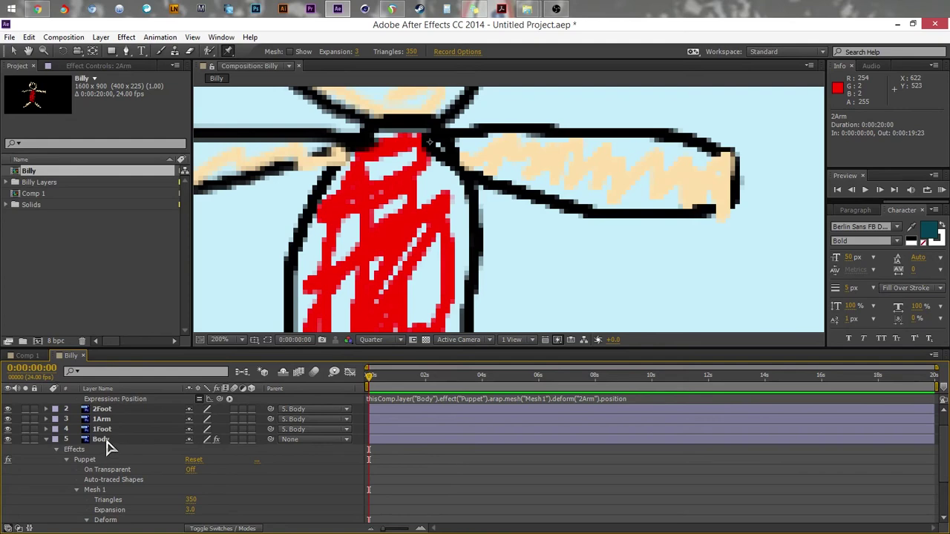
Select the Body's 2Arm pin, add a pin at the body's bottom, and zoom to 100%
{"action": "scroll", "coordinate": [88, 428], "scroll_direction": "up", "scroll_amount": 1}
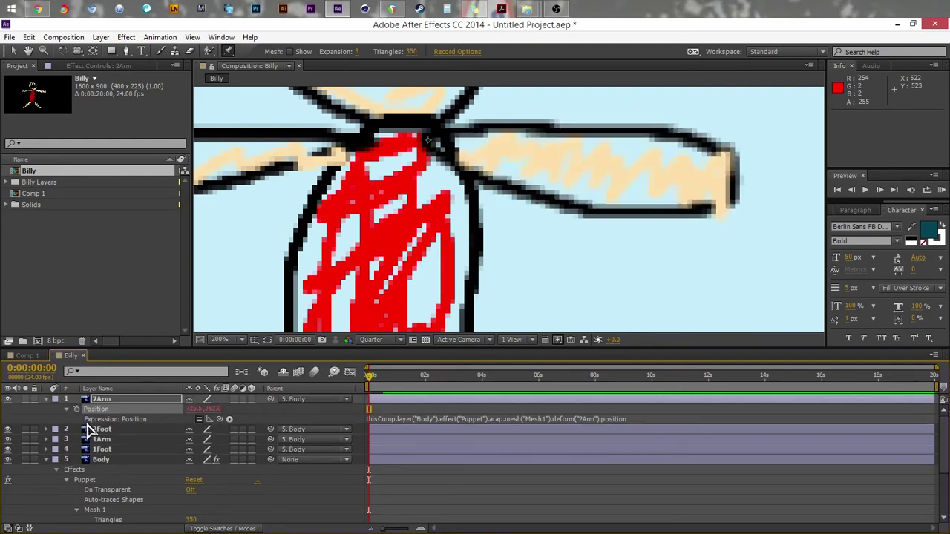
{"action": "left_click", "coordinate": [46, 400]}
{"action": "left_click", "coordinate": [101, 441]}
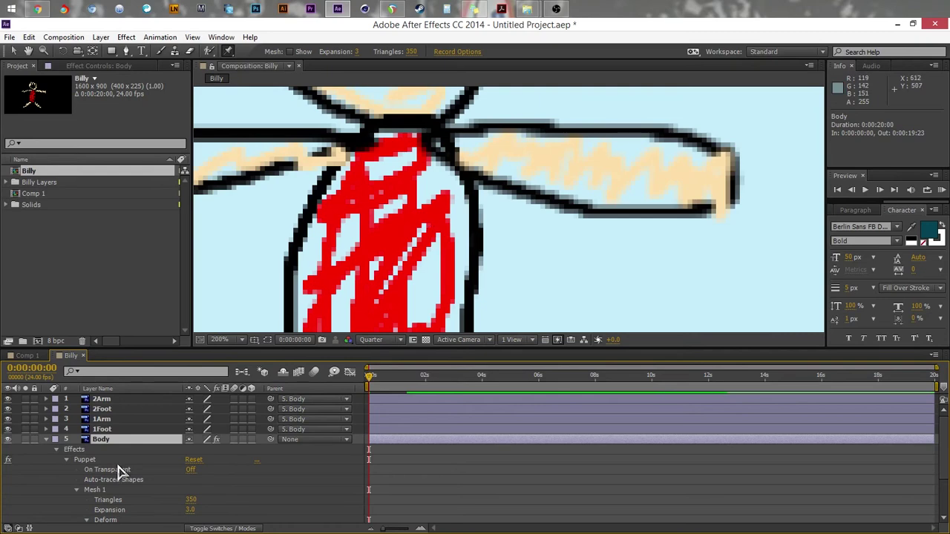
{"action": "scroll", "coordinate": [119, 471], "scroll_direction": "down", "scroll_amount": 1}
{"action": "left_click", "coordinate": [112, 501]}
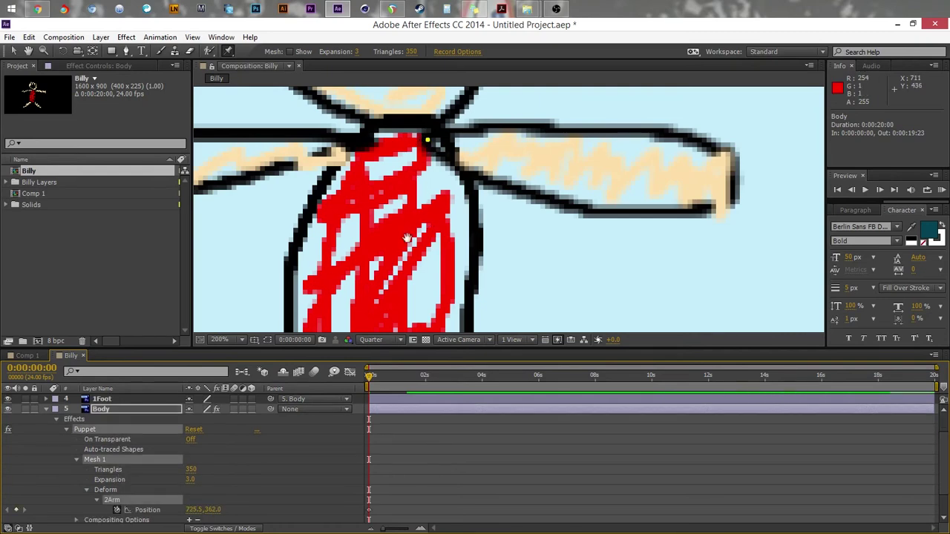
{"action": "scroll", "coordinate": [406, 238], "scroll_direction": "down", "scroll_amount": 5}
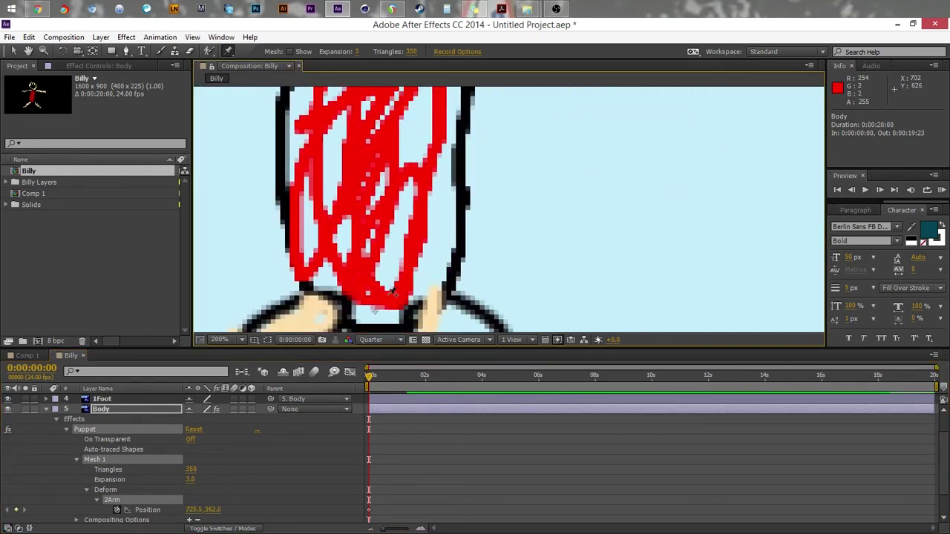
{"action": "left_click", "coordinate": [392, 292]}
{"action": "key", "text": "comma"}
{"action": "scroll", "coordinate": [442, 195], "scroll_direction": "up", "scroll_amount": 2}
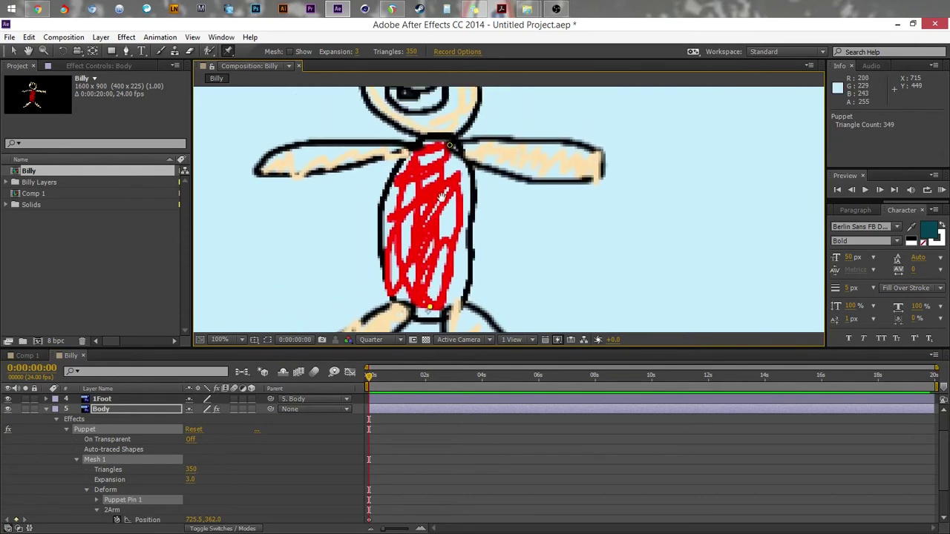
Test-drag the 2Arm shoulder pin, then Edit > Undo Move Puppet Pin and collapse Body
{"action": "left_click", "coordinate": [448, 153]}
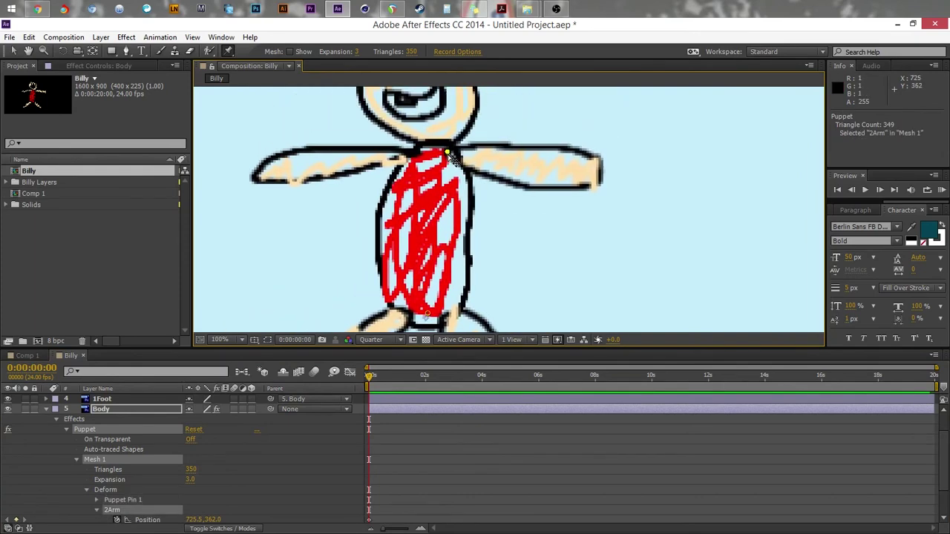
{"action": "left_click_drag", "start_coordinate": [448, 152], "coordinate": [291, 214]}
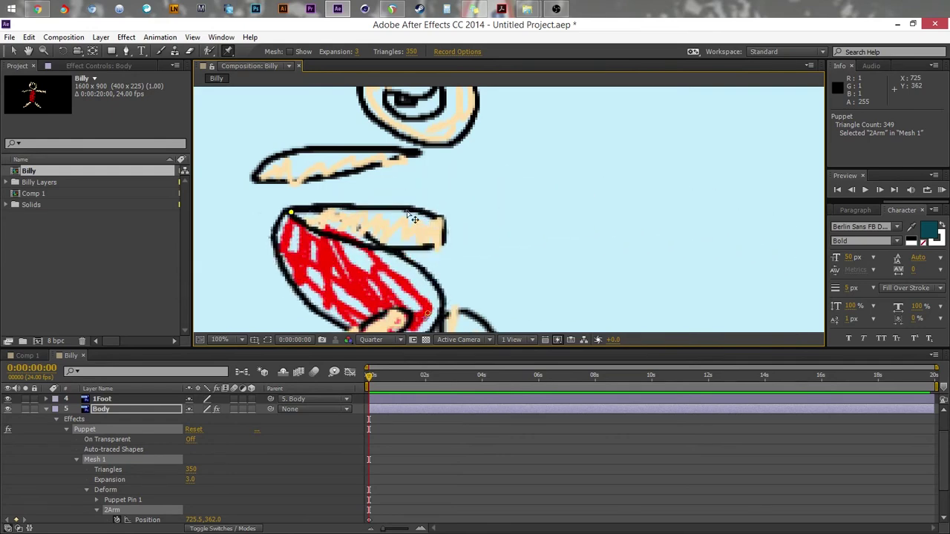
{"action": "left_click_drag", "start_coordinate": [414, 218], "coordinate": [552, 203]}
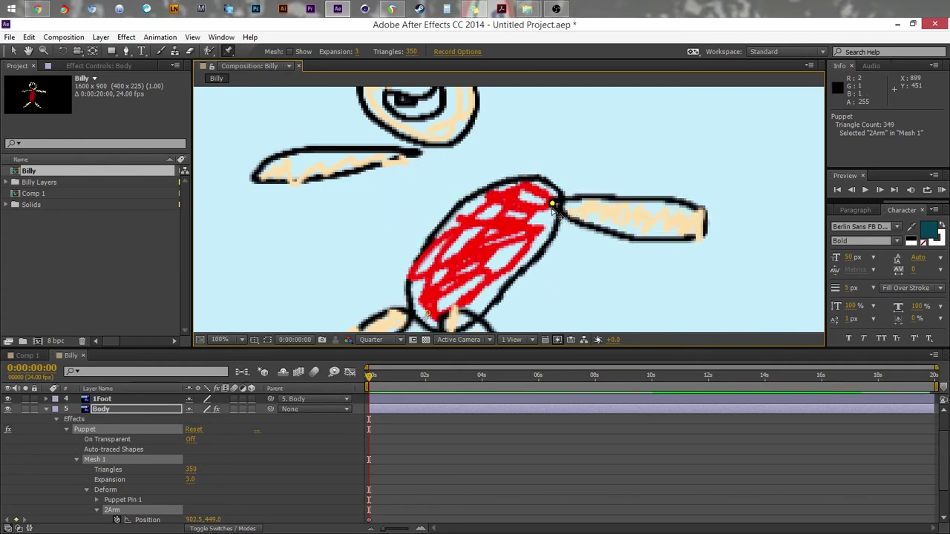
{"action": "left_click", "coordinate": [29, 37]}
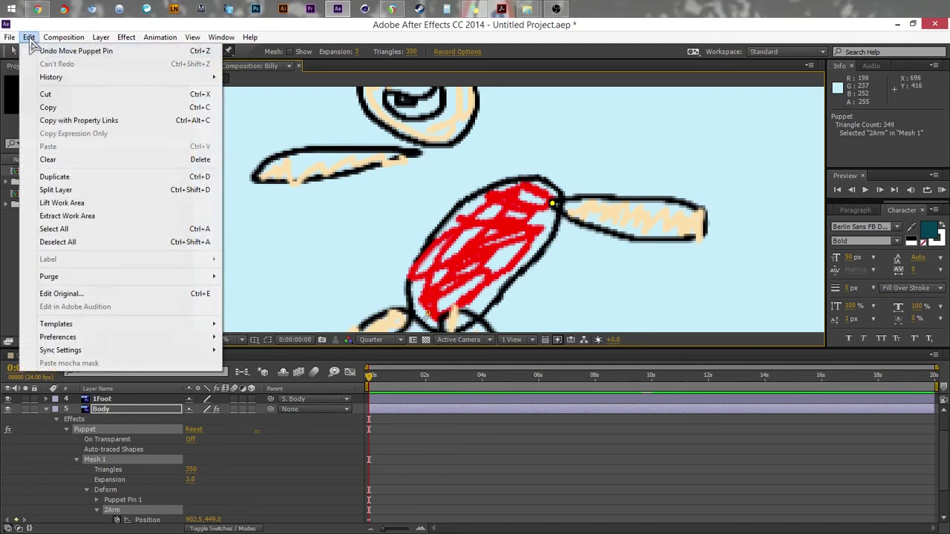
{"action": "left_click", "coordinate": [41, 51]}
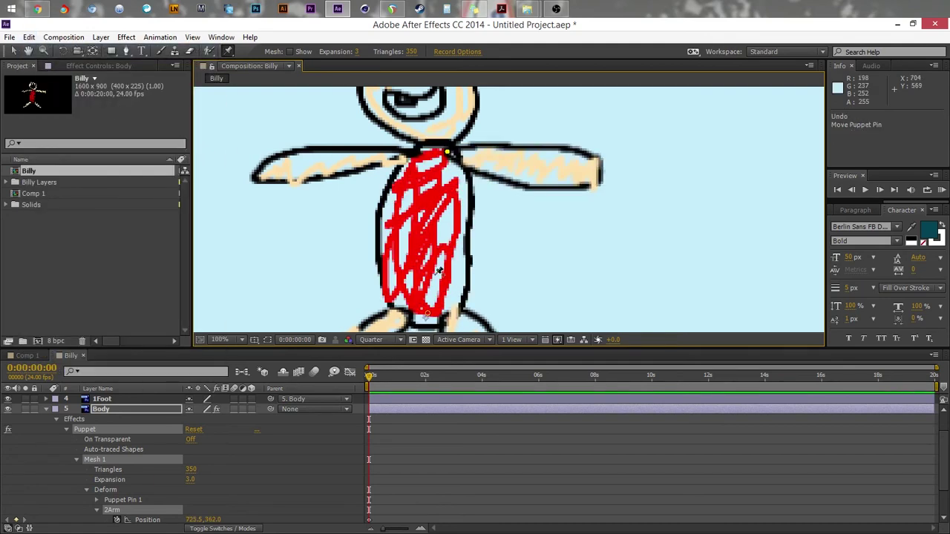
{"action": "left_click", "coordinate": [45, 409]}
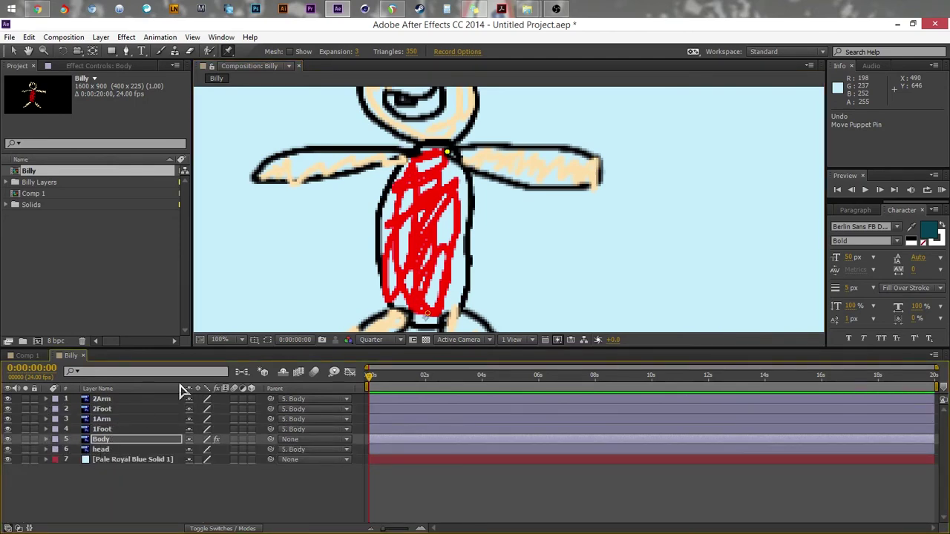
Pan and zoom in closely on Billy's red shirt and hips
{"action": "key", "text": "h"}
{"action": "left_click_drag", "start_coordinate": [405, 314], "coordinate": [356, 201]}
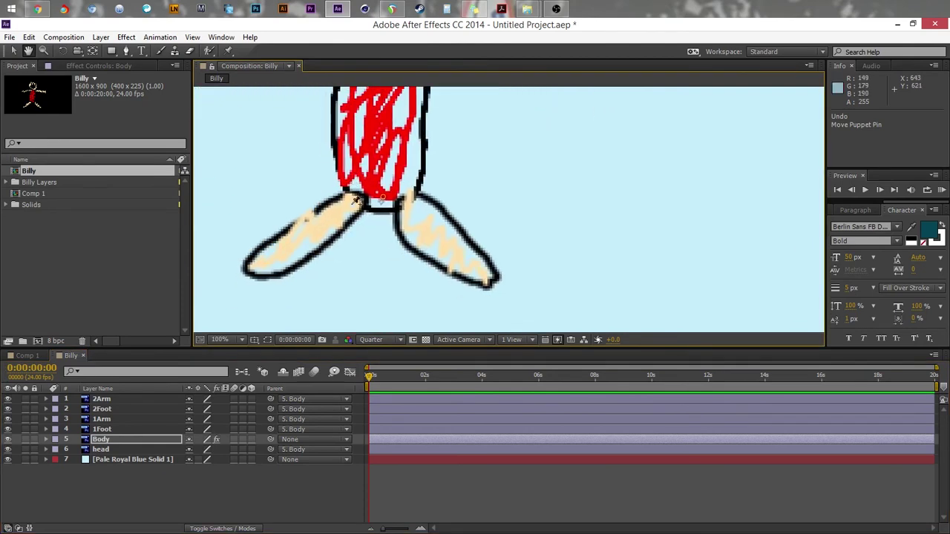
{"action": "key", "text": "ctrl+p"}
{"action": "left_click", "coordinate": [104, 429]}
{"action": "key", "text": "period"}
{"action": "key", "text": "period"}
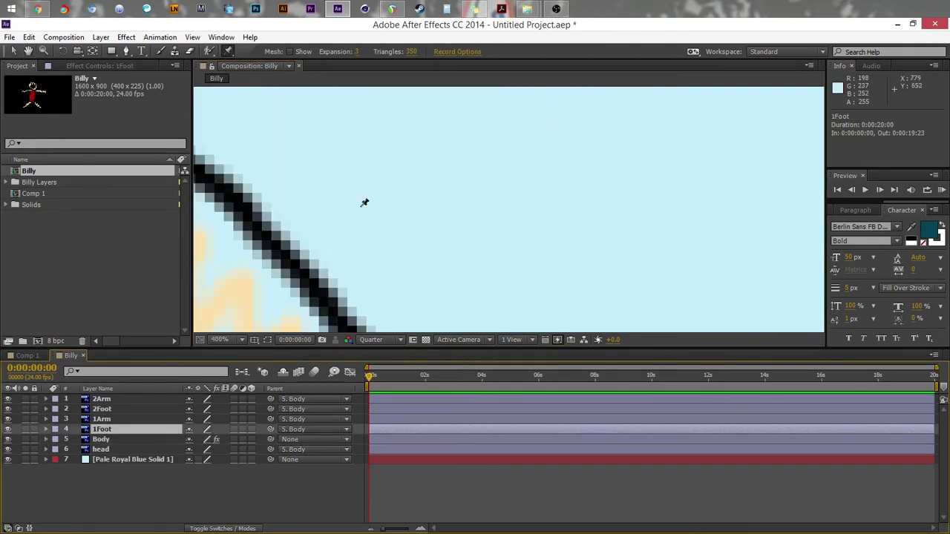
{"action": "key", "text": "h"}
{"action": "mouse_move", "coordinate": [348, 220]}
{"action": "left_mouse_down"}
{"action": "mouse_move", "coordinate": [428, 237]}
{"action": "mouse_move", "coordinate": [371, 187]}
{"action": "mouse_move", "coordinate": [361, 212]}
{"action": "left_mouse_up"}
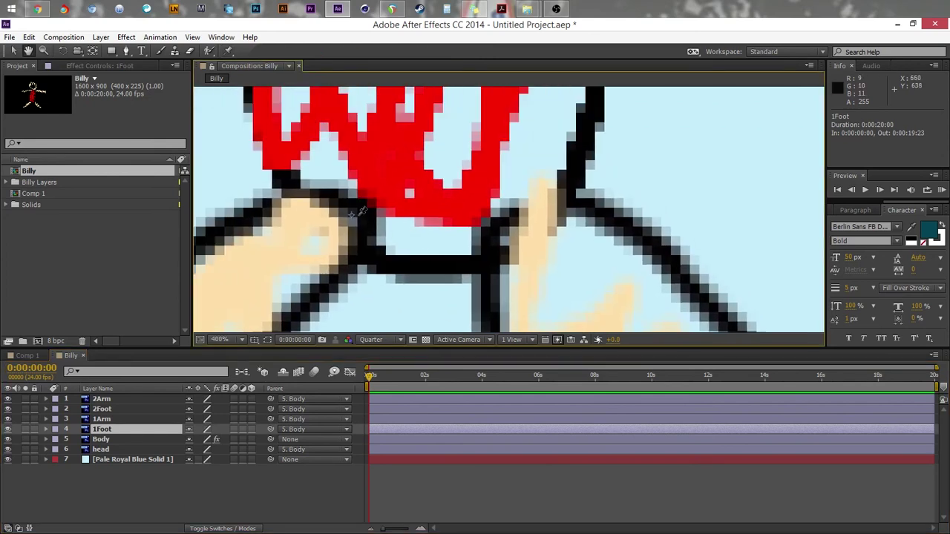
{"action": "key", "text": "ctrl+p"}
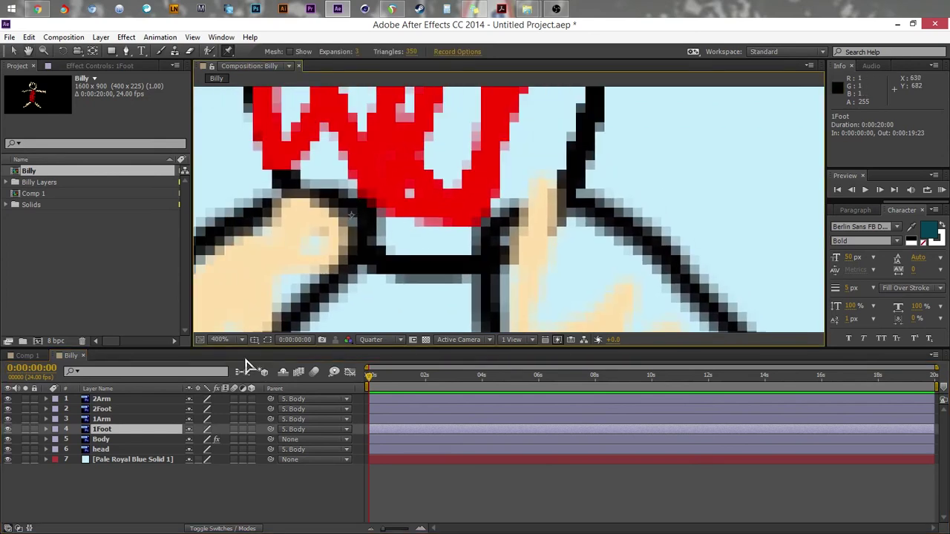
Place a puppet pin on the Body at the left hip and rename it 1Foot
{"action": "left_click", "coordinate": [46, 439]}
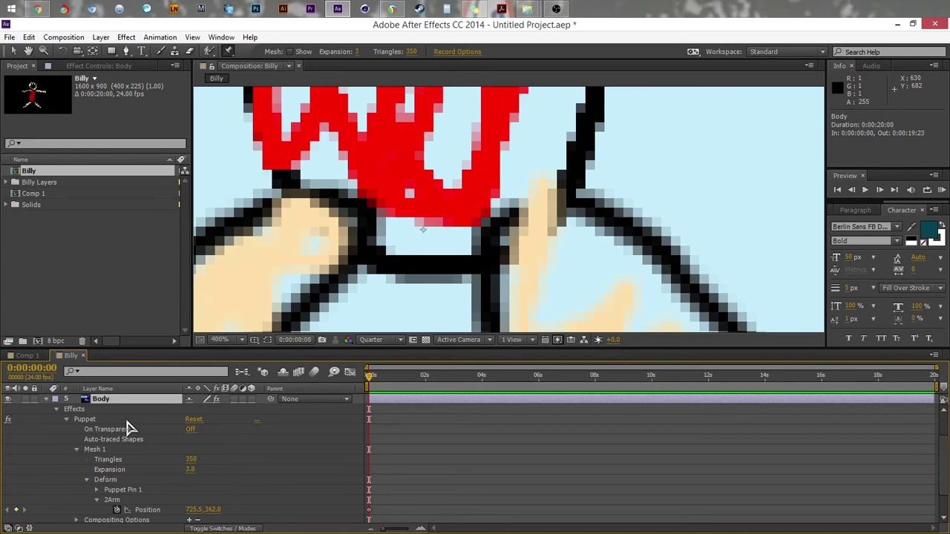
{"action": "scroll", "coordinate": [126, 428], "scroll_direction": "up", "scroll_amount": 2}
{"action": "left_click", "coordinate": [102, 420]}
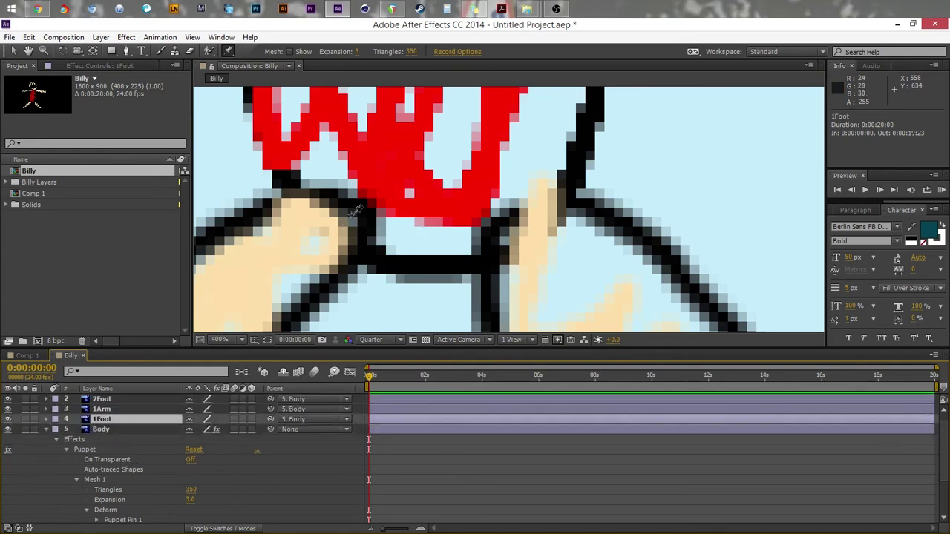
{"action": "left_click", "coordinate": [104, 430]}
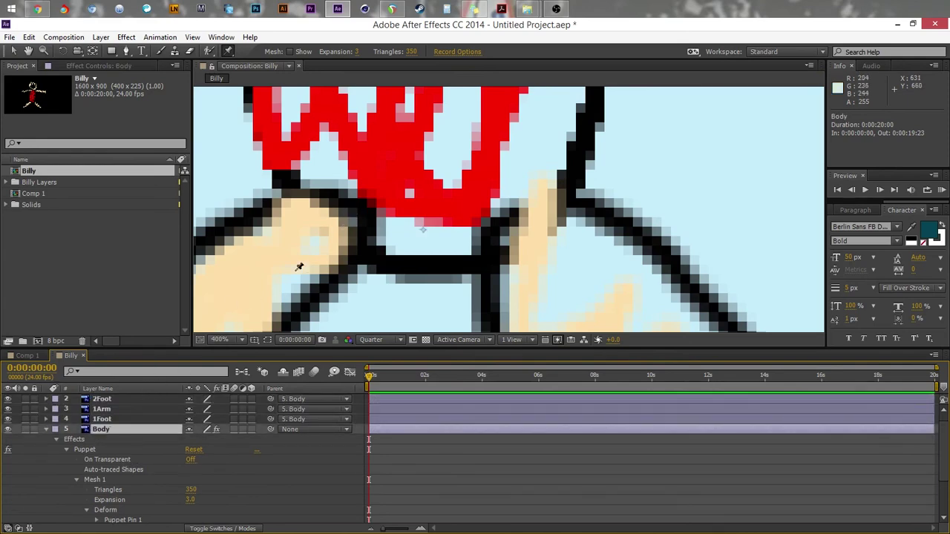
{"action": "left_click", "coordinate": [357, 211]}
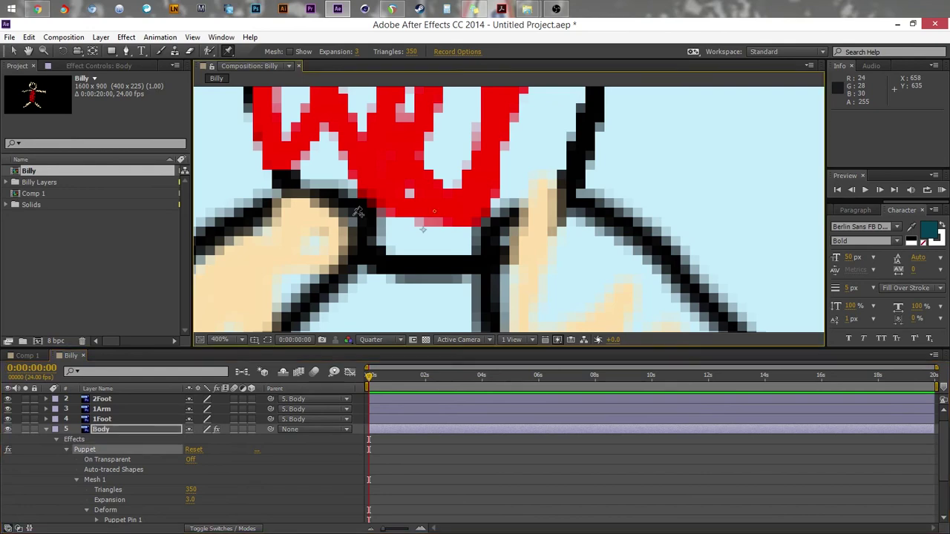
{"action": "left_click", "coordinate": [353, 213]}
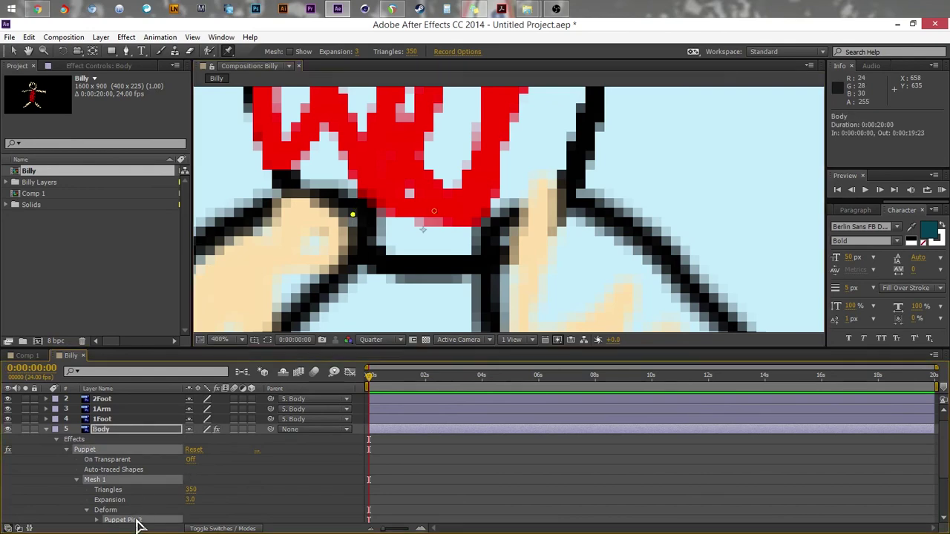
{"action": "scroll", "coordinate": [137, 515], "scroll_direction": "down", "scroll_amount": 1}
{"action": "scroll", "coordinate": [133, 499], "scroll_direction": "up", "scroll_amount": 2}
{"action": "scroll", "coordinate": [131, 501], "scroll_direction": "down", "scroll_amount": 2}
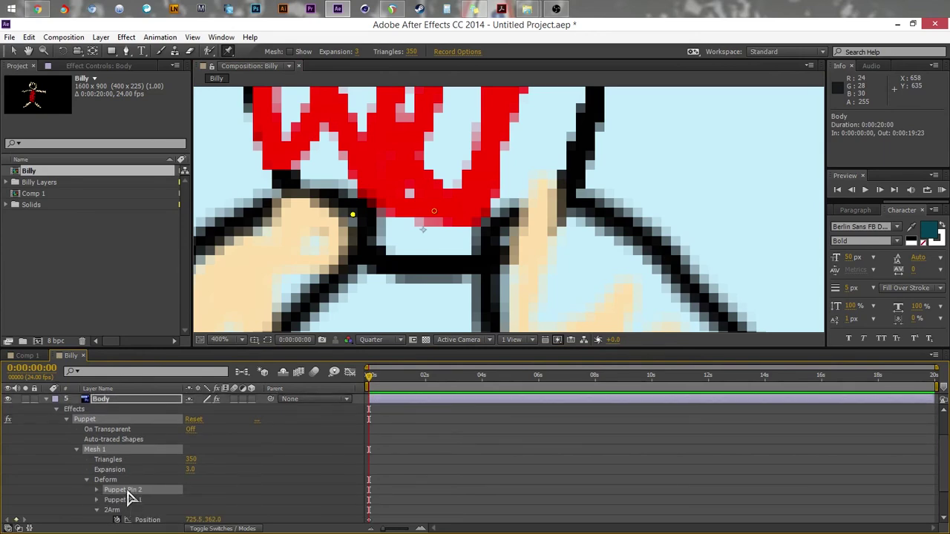
{"action": "key", "text": "Return"}
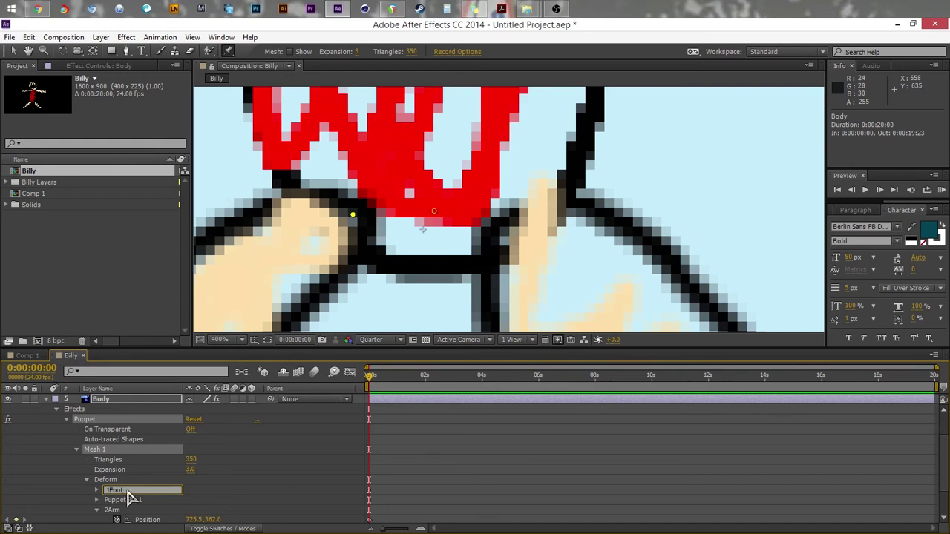
{"action": "key", "text": "Return"}
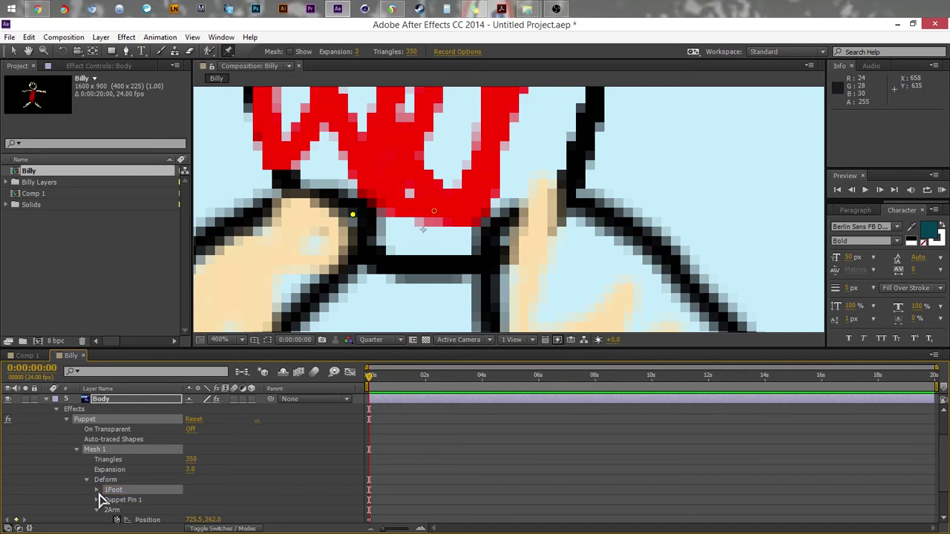
{"action": "left_click", "coordinate": [98, 491]}
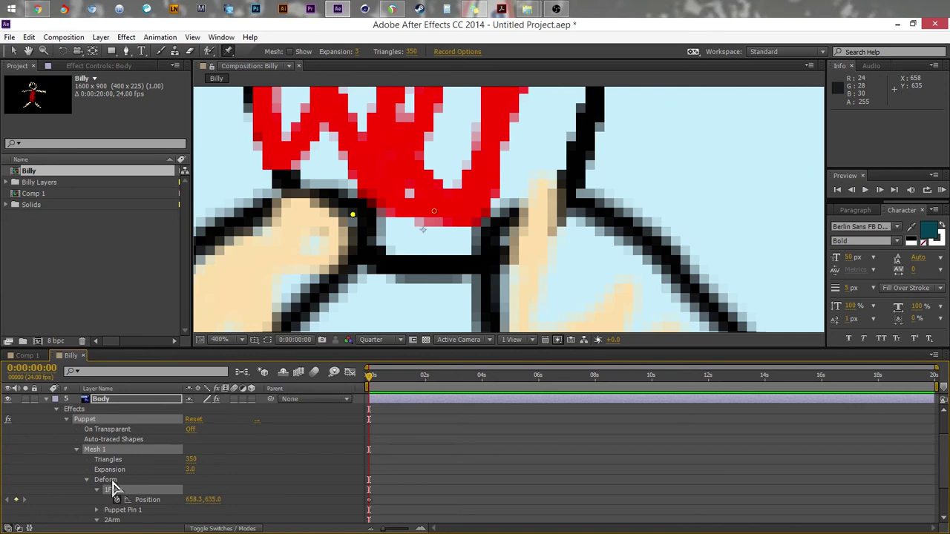
{"action": "scroll", "coordinate": [111, 425], "scroll_direction": "up", "scroll_amount": 2}
Link the 1Foot layer's Position by expression to the Body's 1Foot puppet pin Position
{"action": "left_click", "coordinate": [102, 430]}
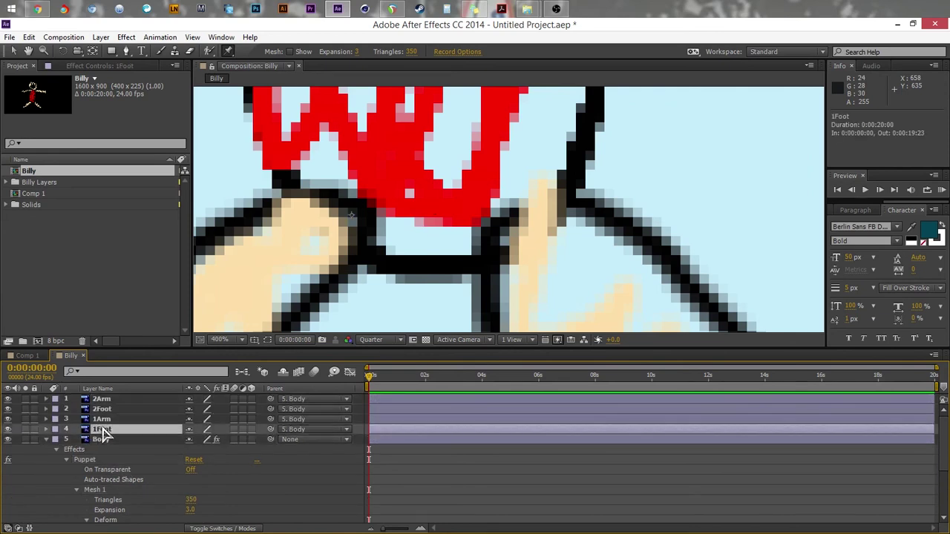
{"action": "key", "text": "p"}
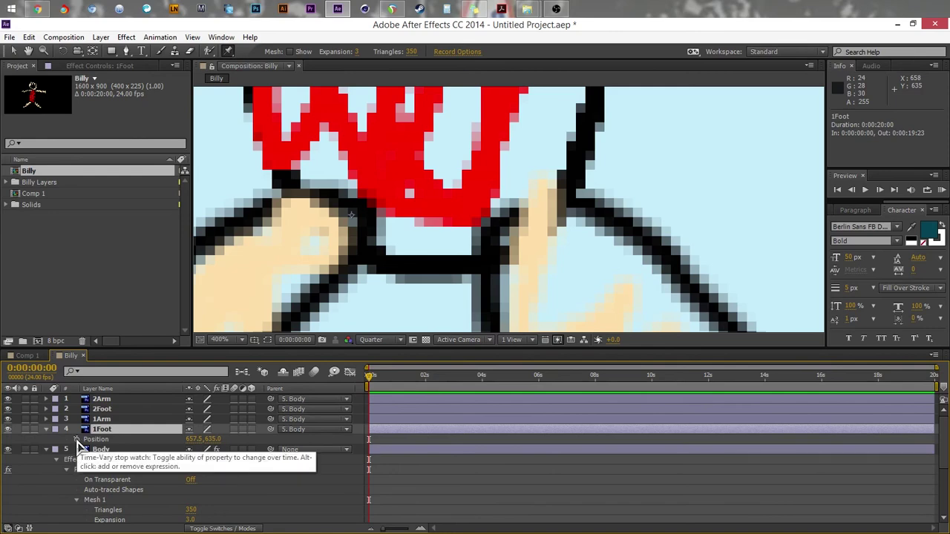
{"action": "left_click", "coordinate": [77, 441], "text": "alt"}
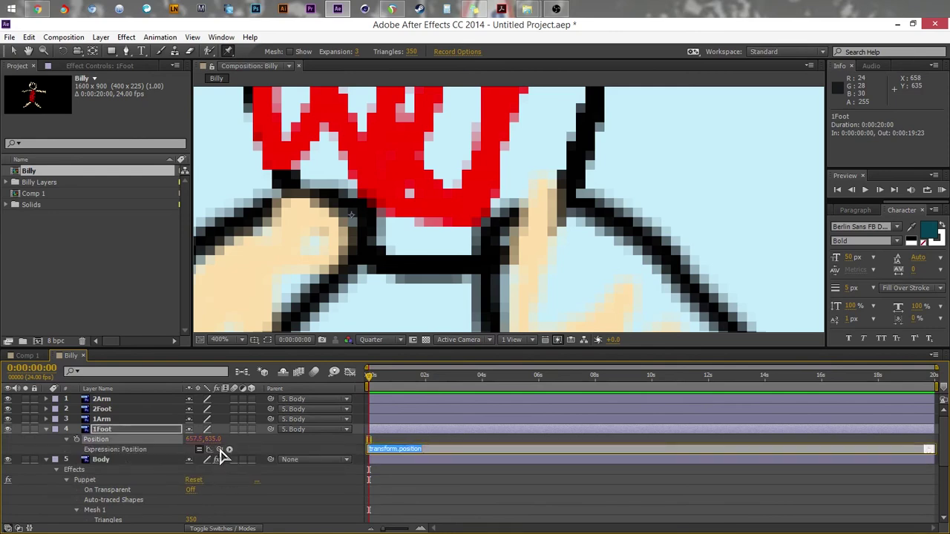
{"action": "left_click_drag", "start_coordinate": [223, 452], "coordinate": [149, 488]}
Zoom back to 100% and show the Body layer's puppet pins for editing
{"action": "key", "text": "comma"}
{"action": "key", "text": "comma"}
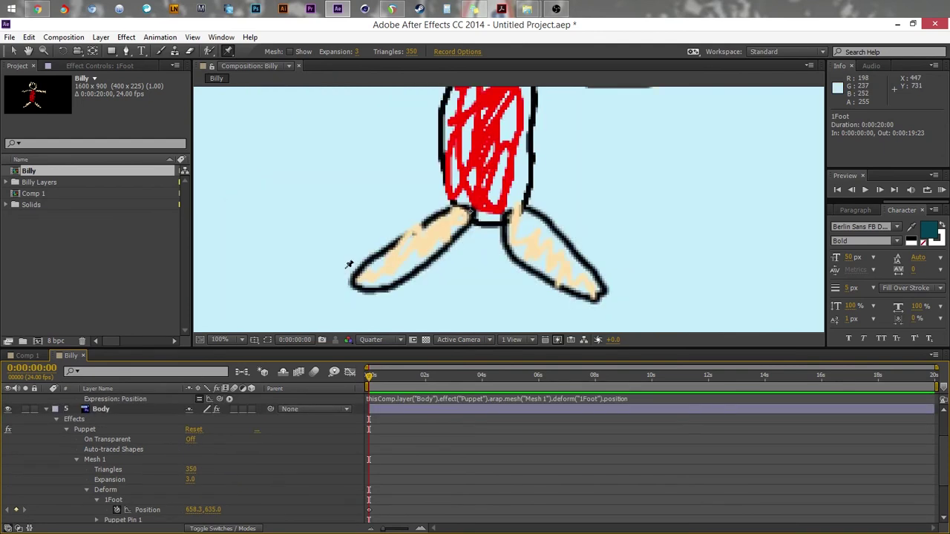
{"action": "left_click", "coordinate": [100, 410]}
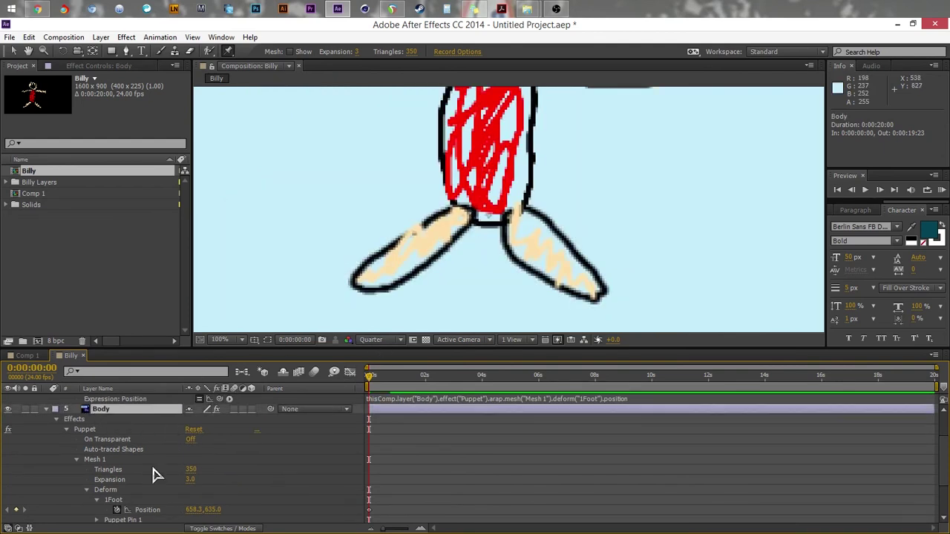
{"action": "left_click", "coordinate": [137, 522]}
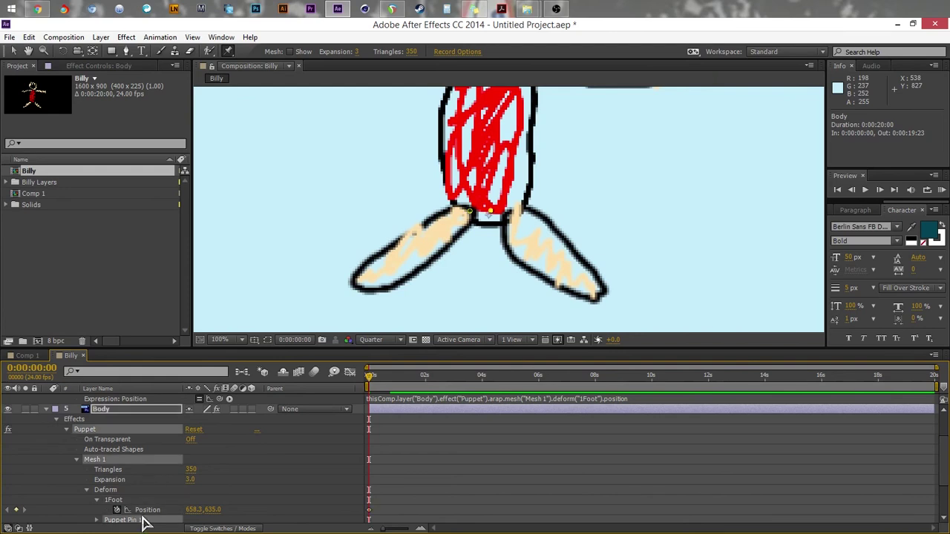
{"action": "left_click_drag", "start_coordinate": [484, 242], "coordinate": [274, 222]}
Drag the 2Arm and 1Foot pins, checking that the arm and left leg follow
{"action": "left_click", "coordinate": [326, 269]}
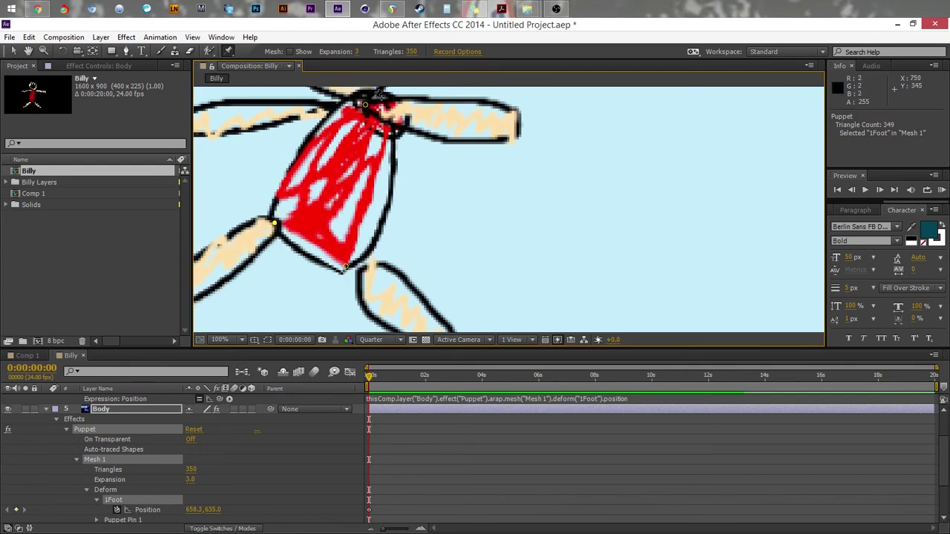
{"action": "left_click_drag", "start_coordinate": [364, 104], "coordinate": [410, 113]}
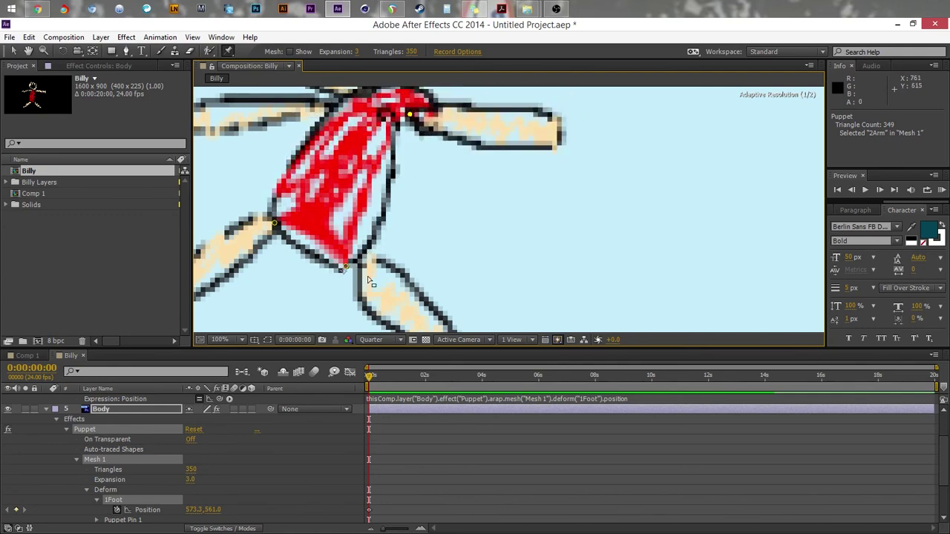
{"action": "left_click", "coordinate": [345, 269]}
{"action": "left_click_drag", "start_coordinate": [345, 269], "coordinate": [435, 158]}
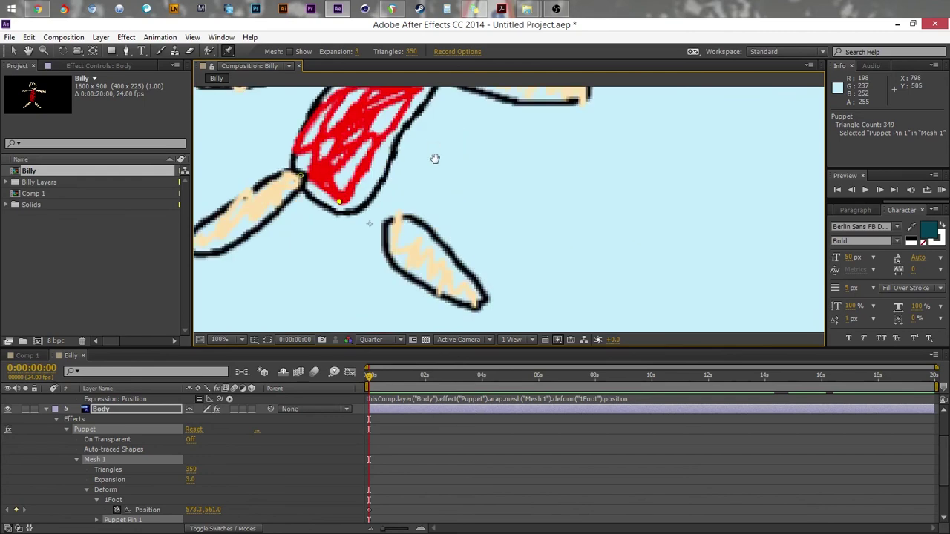
{"action": "left_click_drag", "start_coordinate": [368, 223], "coordinate": [389, 189]}
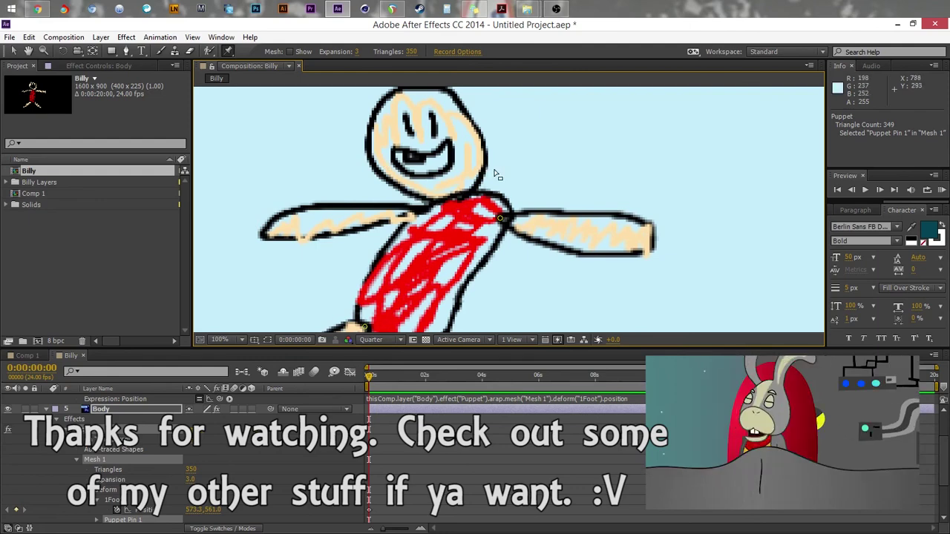
{"action": "scroll", "coordinate": [495, 173], "scroll_direction": "down", "scroll_amount": 3}
{"action": "scroll", "coordinate": [498, 223], "scroll_direction": "up", "scroll_amount": 3}
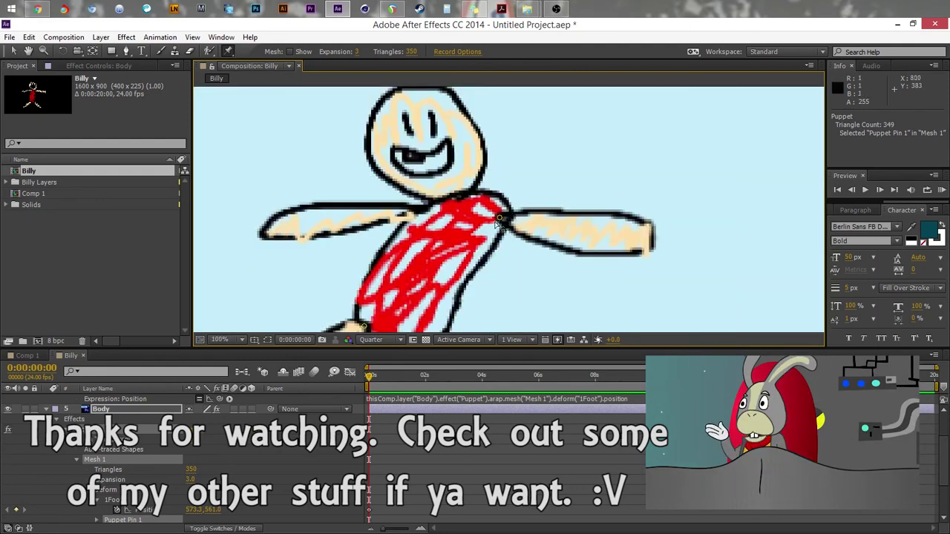